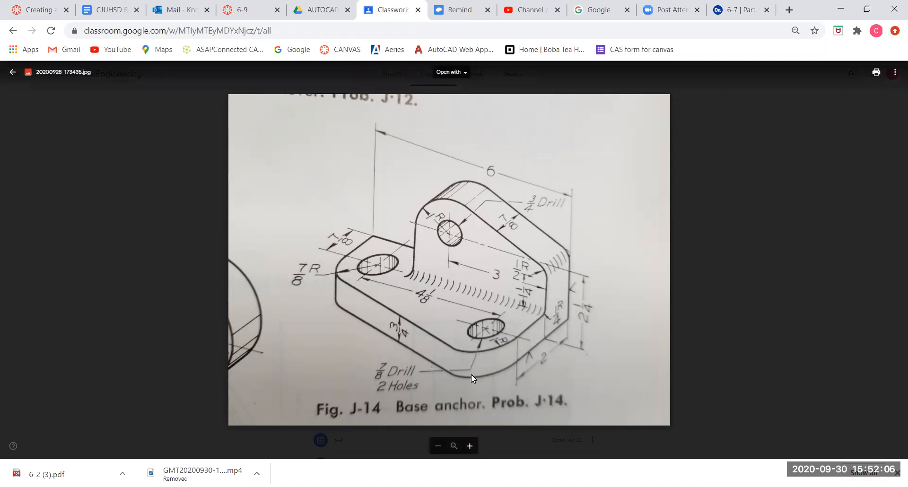
Switch to the 6-7 Onshape document and start a new sketch on the Top plane viewed from above.
left_click(732, 14)
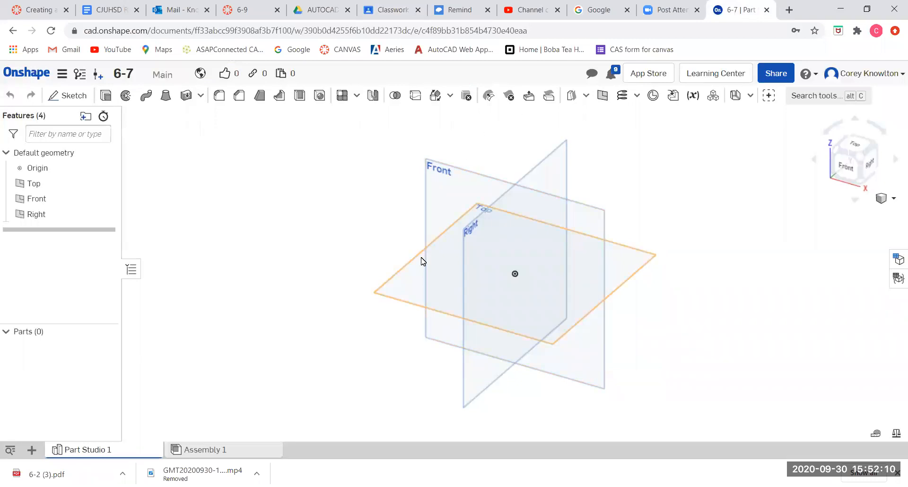
left_click(410, 268)
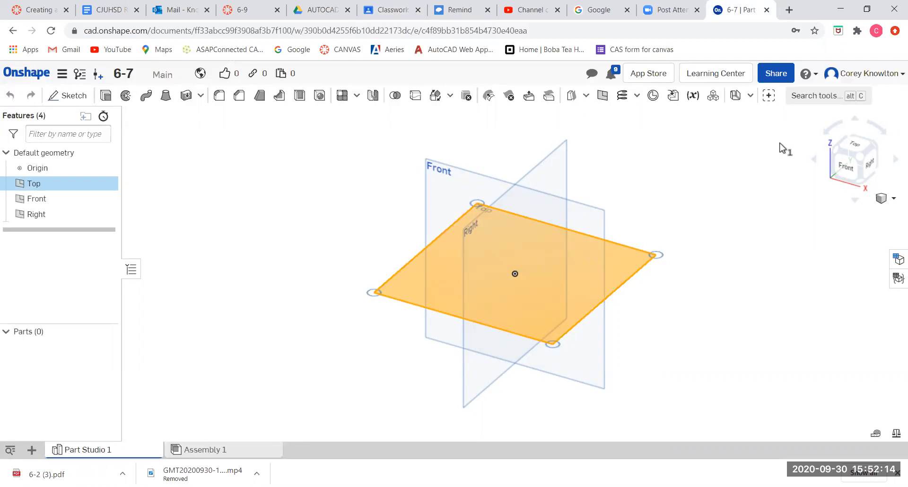
left_click(854, 149)
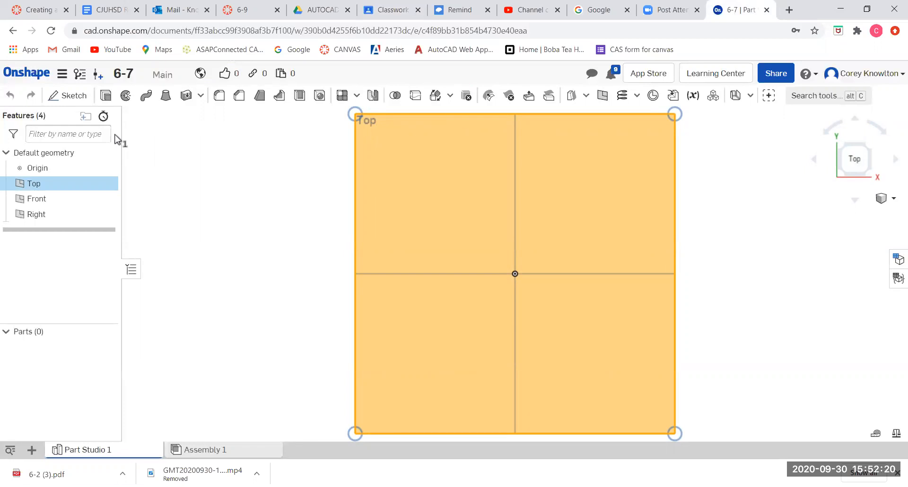
left_click(66, 95)
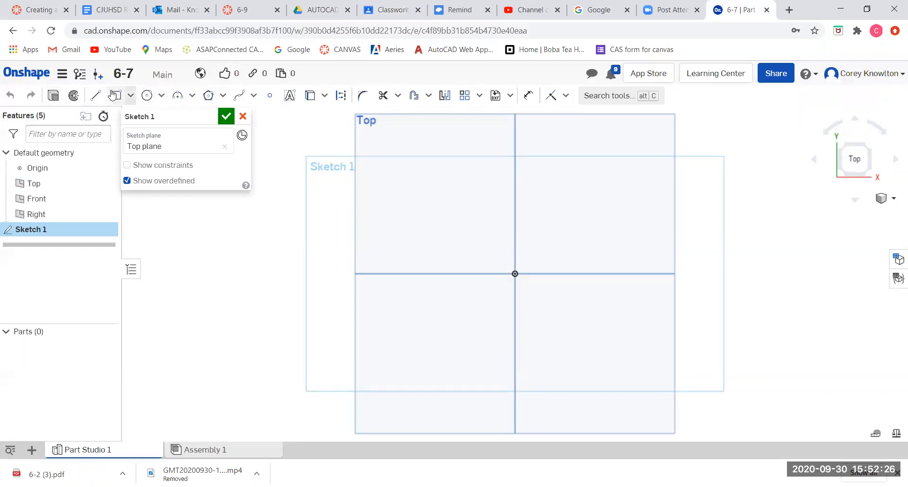
Draw a horizontal line about 5.9 in long from the origin and a vertical line about 2.9 in down from its end.
left_click(96, 98)
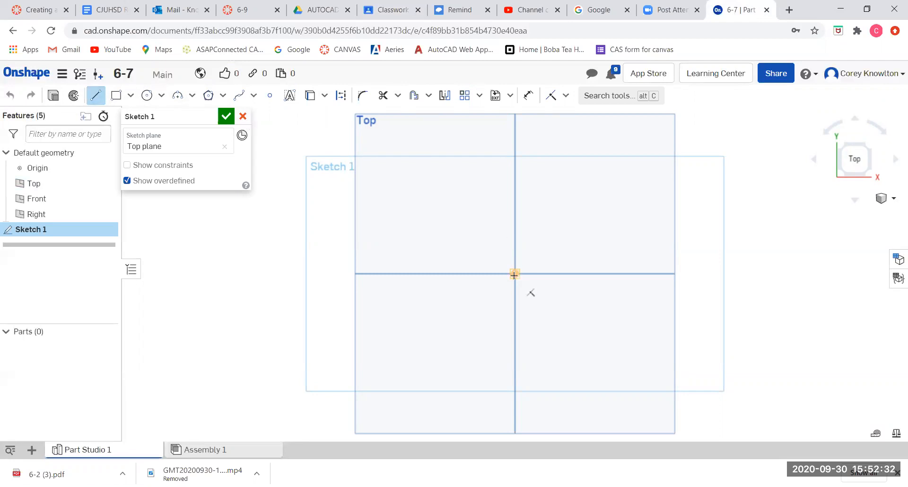
left_click(514, 274)
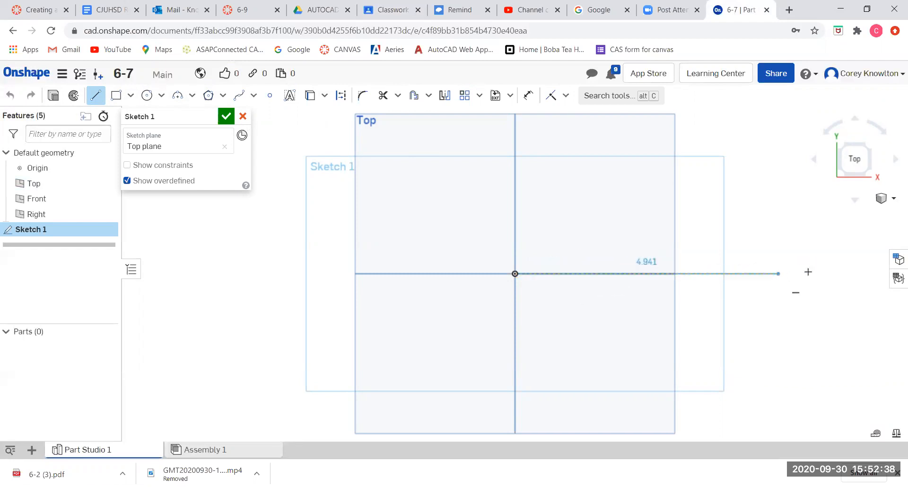
left_click(825, 272)
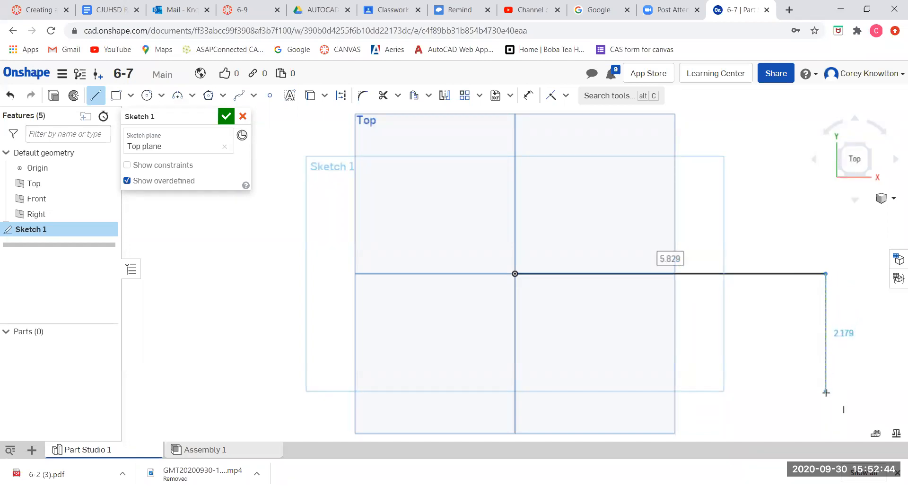
left_click(825, 427)
type(".")
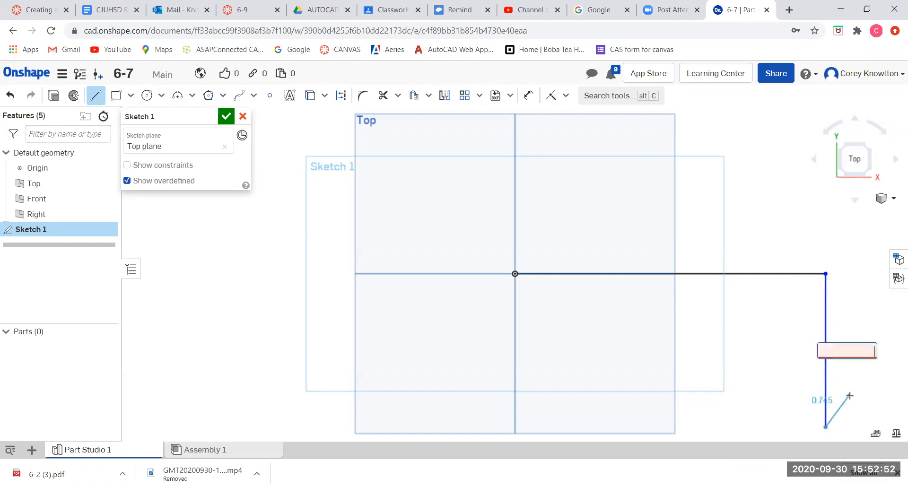
key("Escape")
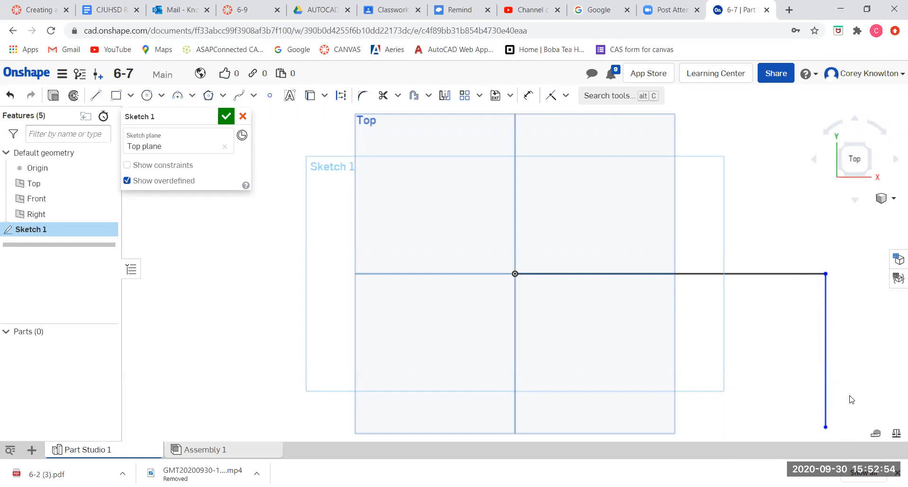
Draw a vertical line about 1.9 in down from the origin and a slanted line closing the profile.
left_click(95, 95)
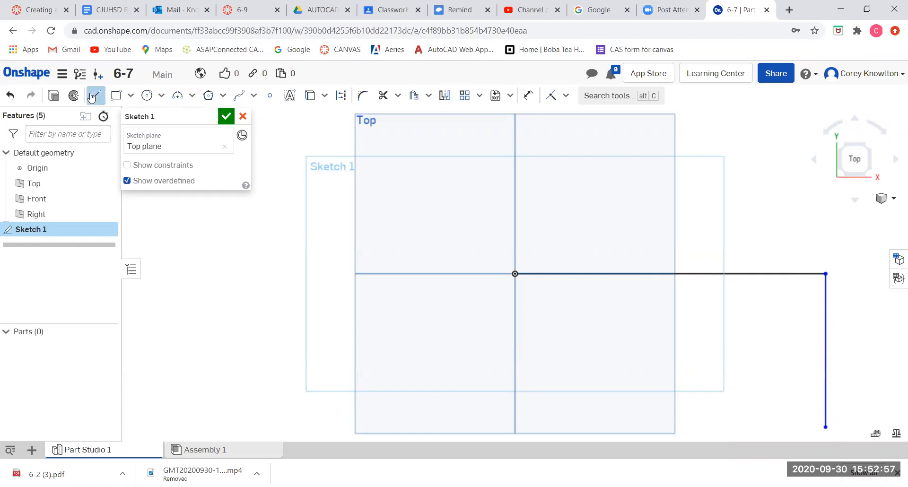
left_click(514, 273)
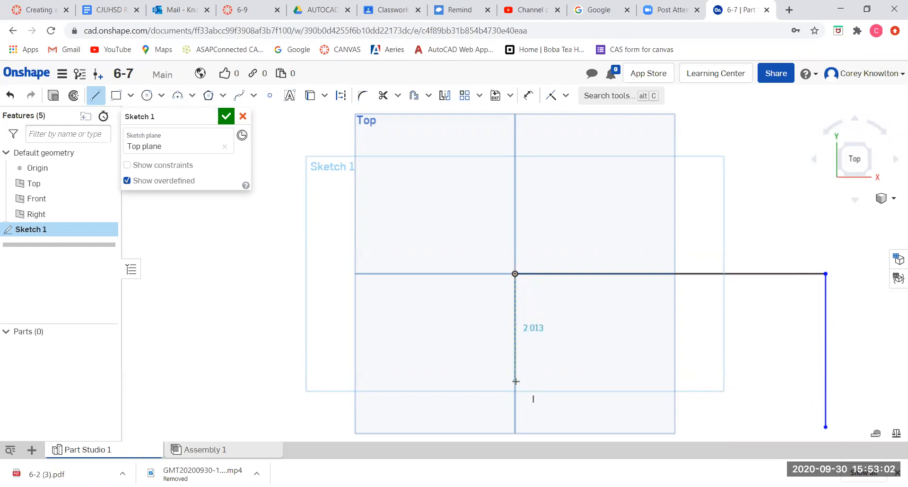
left_click(515, 372)
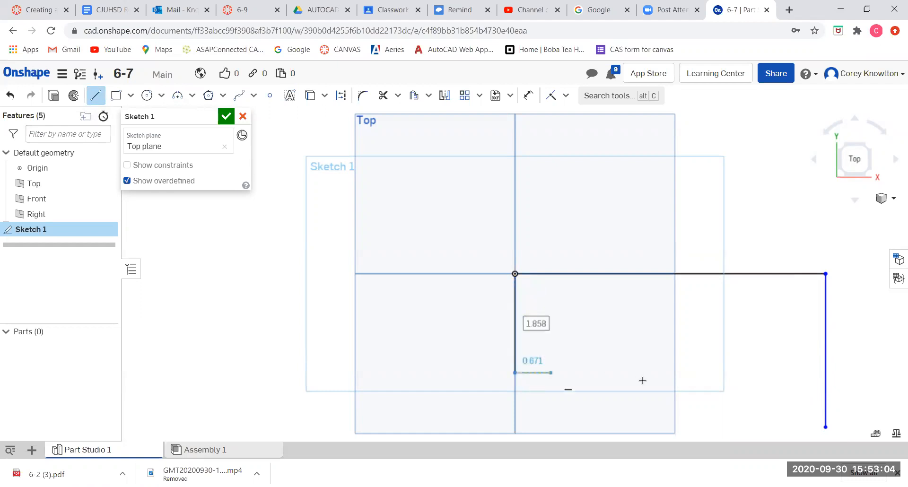
left_click(825, 427)
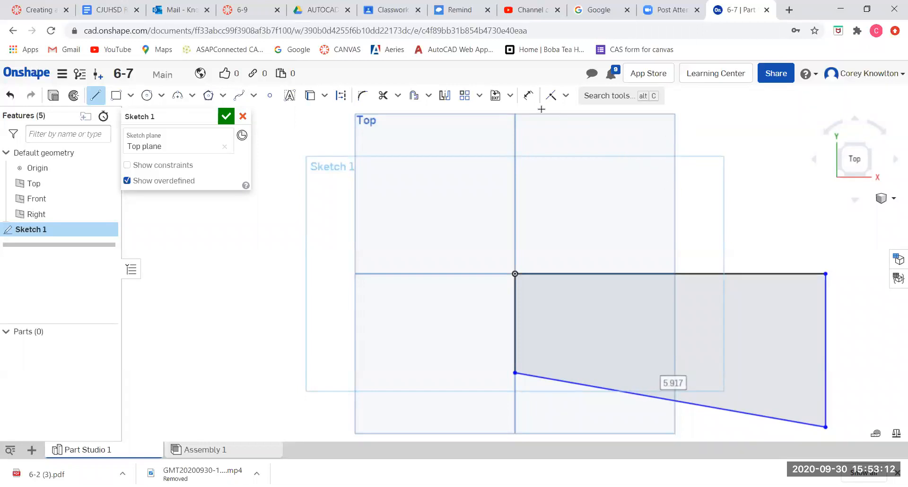
Dimension the top horizontal line to 6 in.
left_click(529, 96)
left_click(664, 275)
left_click(667, 239)
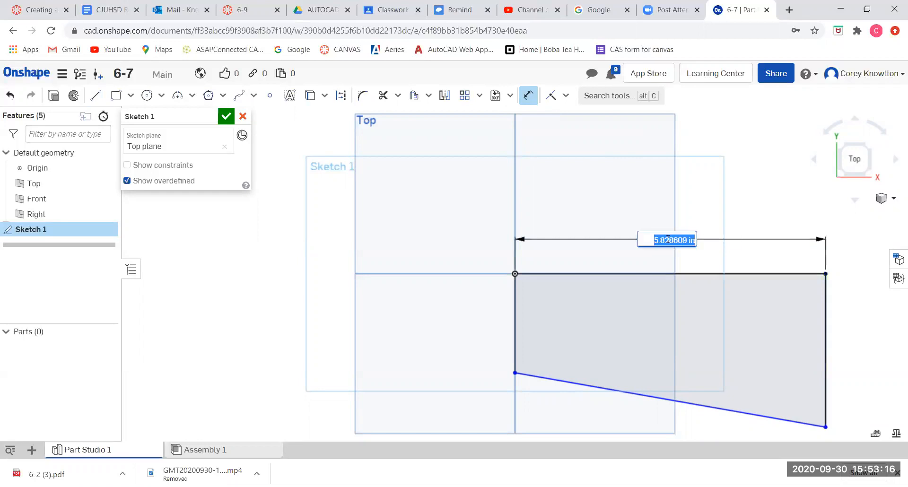
type("6")
key("Return")
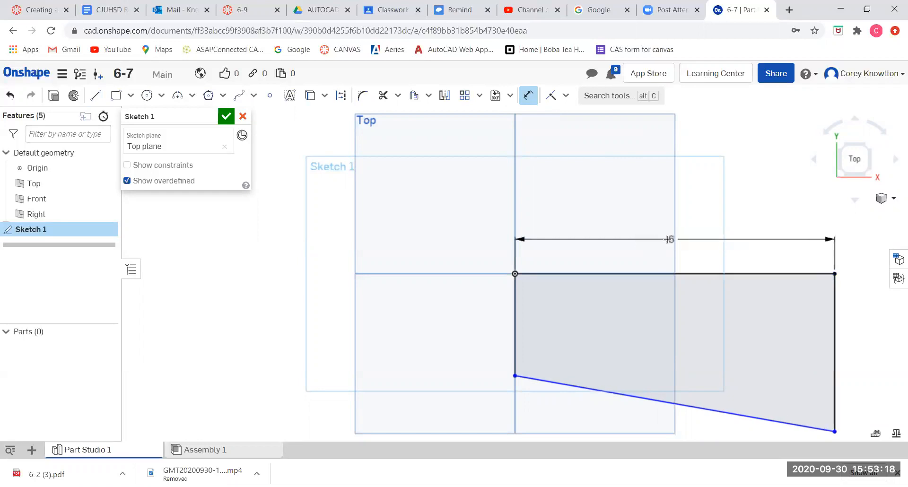
Dimension the left vertical line to 1.75 in.
left_click(513, 323)
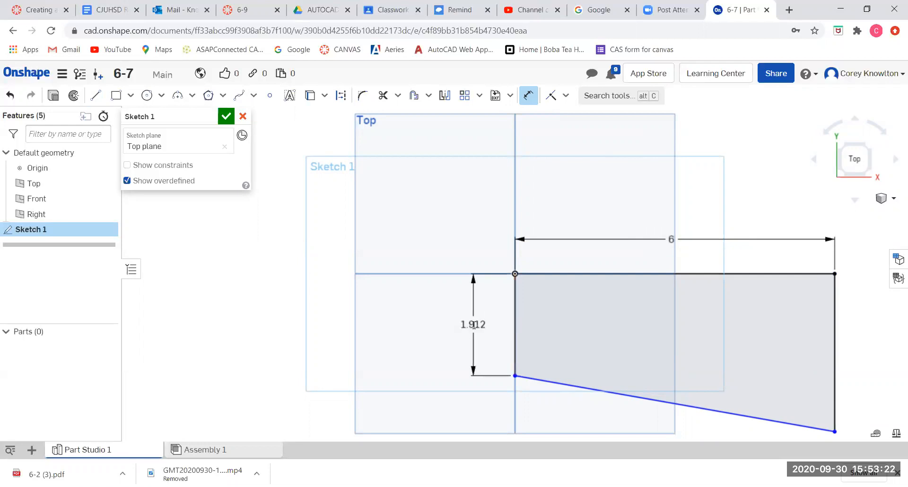
left_click(473, 325)
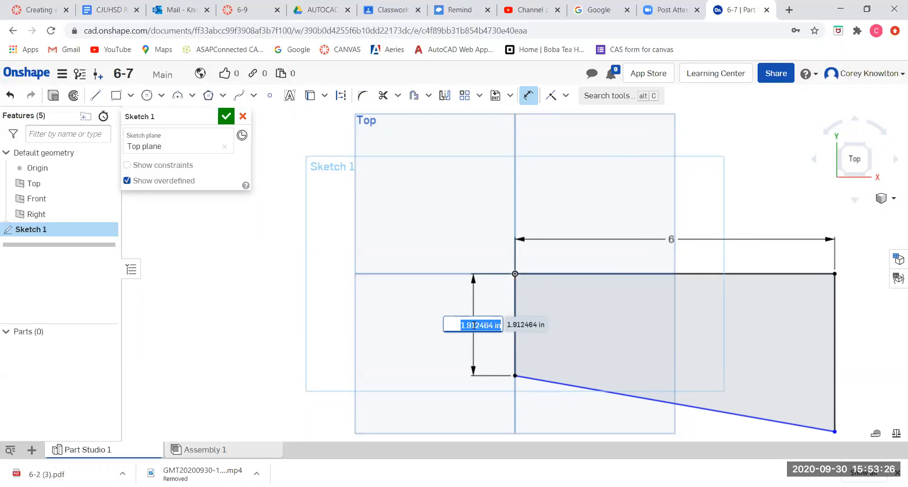
type("1.75")
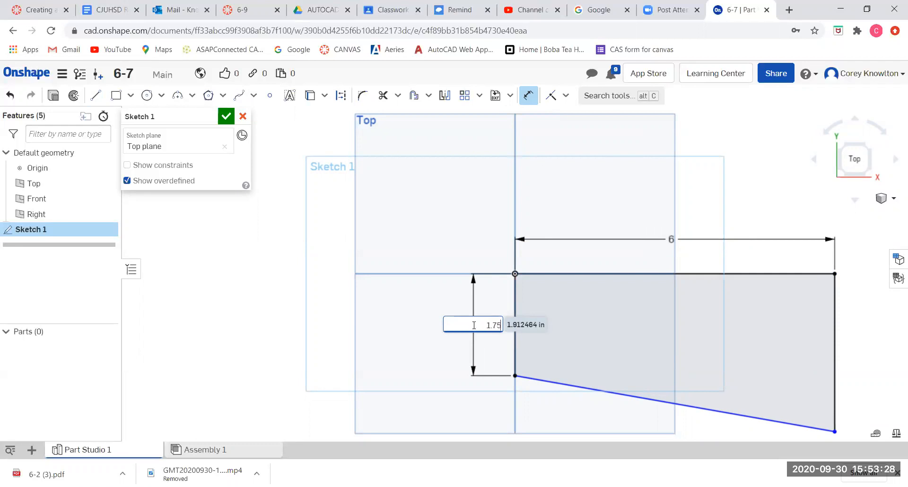
key("Return")
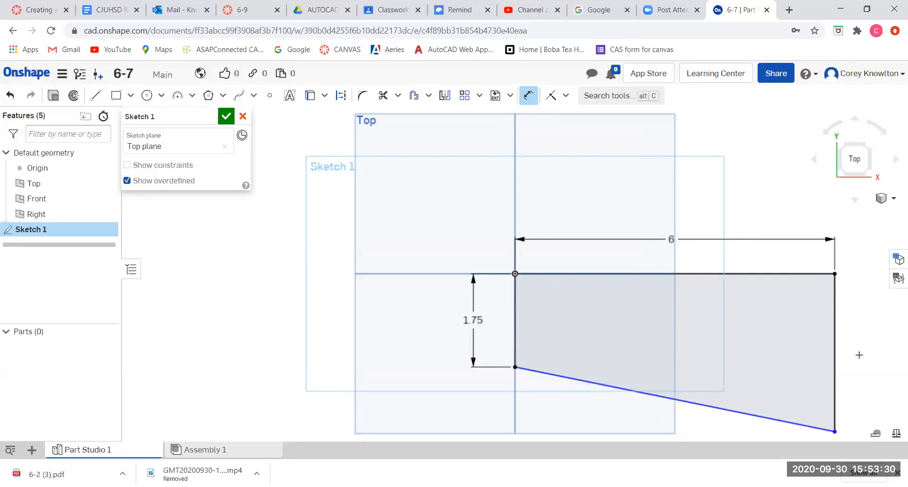
Dimension the right vertical line to 3 in.
left_click(834, 349)
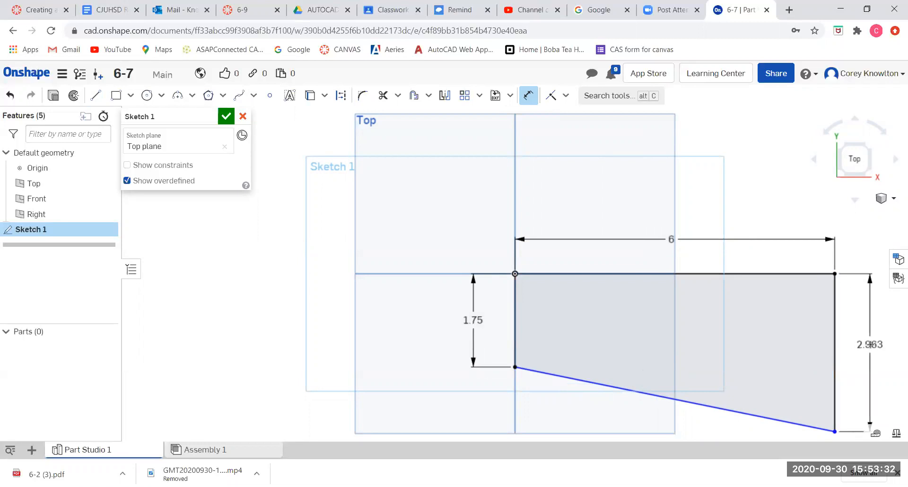
left_click(869, 345)
type("3")
key("Return")
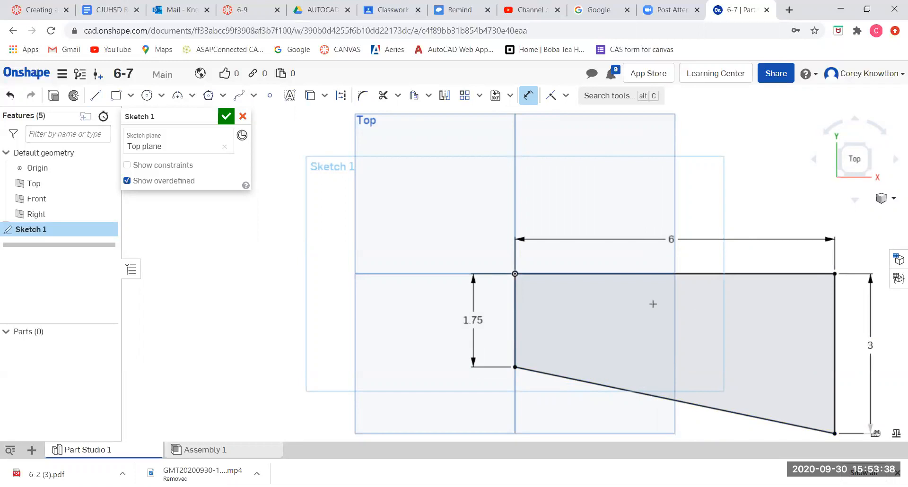
Finish the sketch.
mouse_move(725, 365)
middle_mouse_down()
mouse_move(679, 314)
mouse_move(602, 310)
middle_mouse_up()
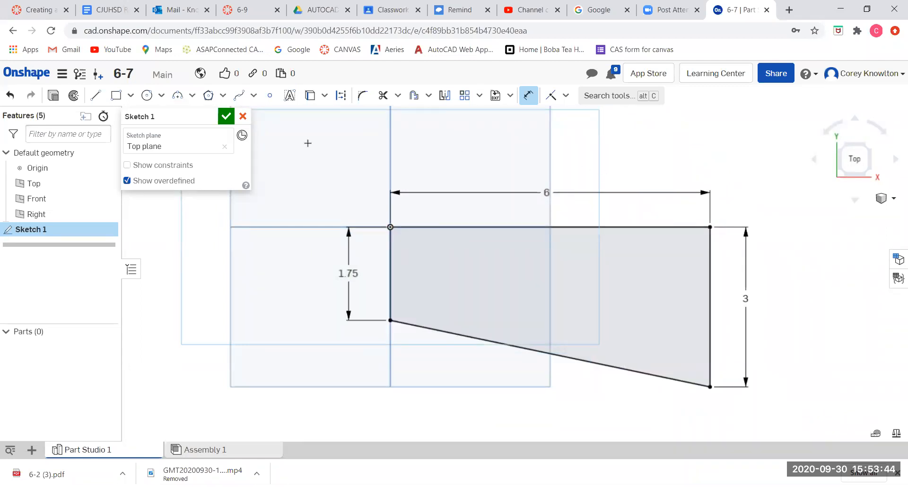
left_click(226, 116)
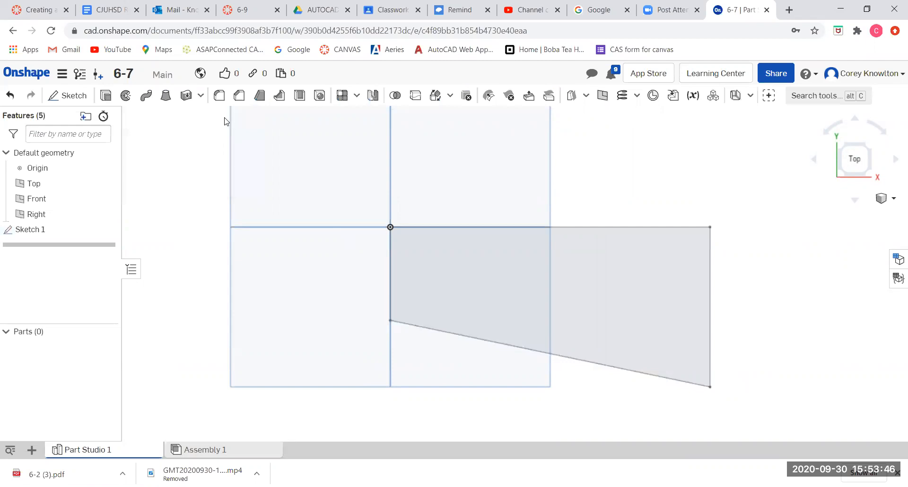
Extrude the sketch region as a new solid with a depth of 0.75 in.
right_click_drag(343, 319, 341, 277)
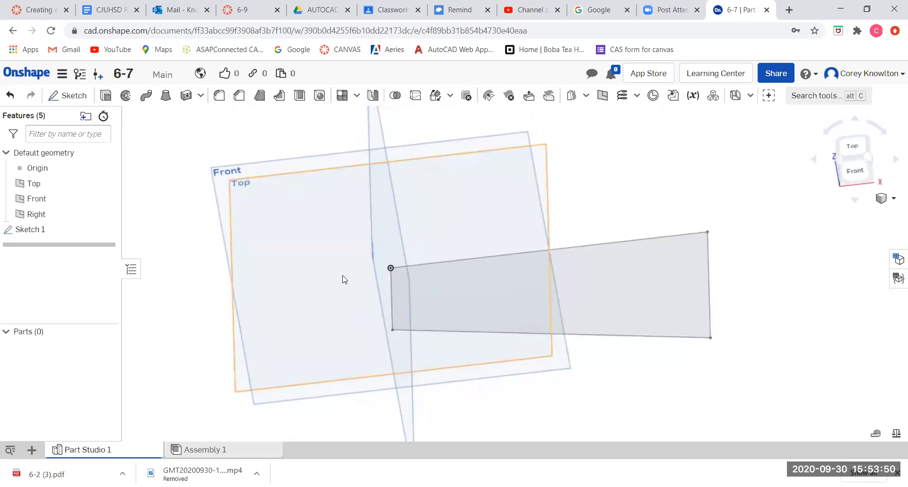
left_click(503, 301)
left_click(107, 96)
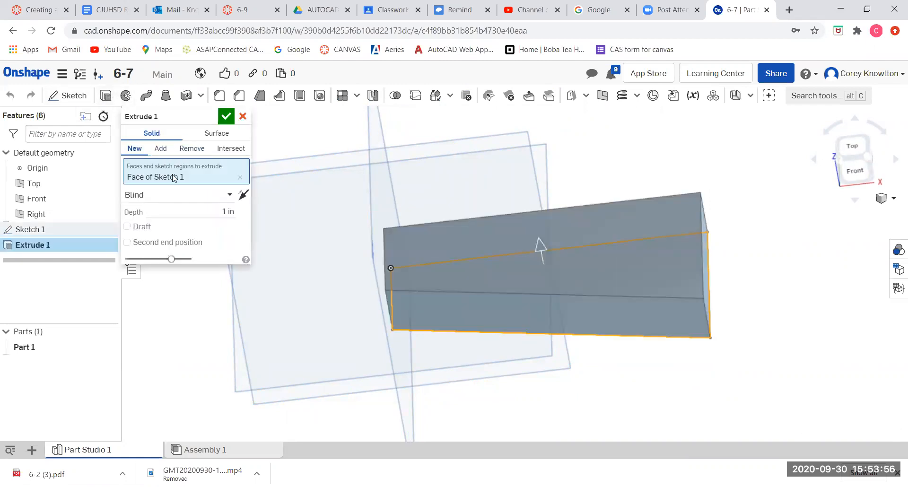
left_click(218, 210)
type(".75")
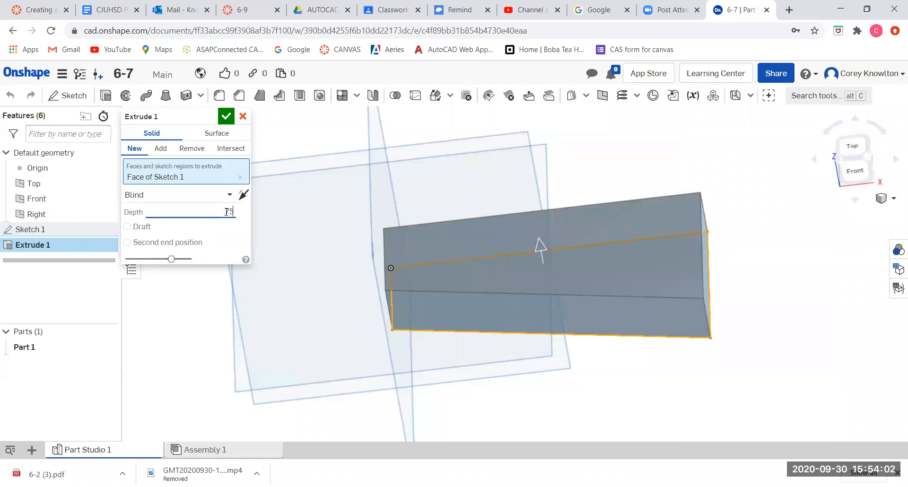
key("Return")
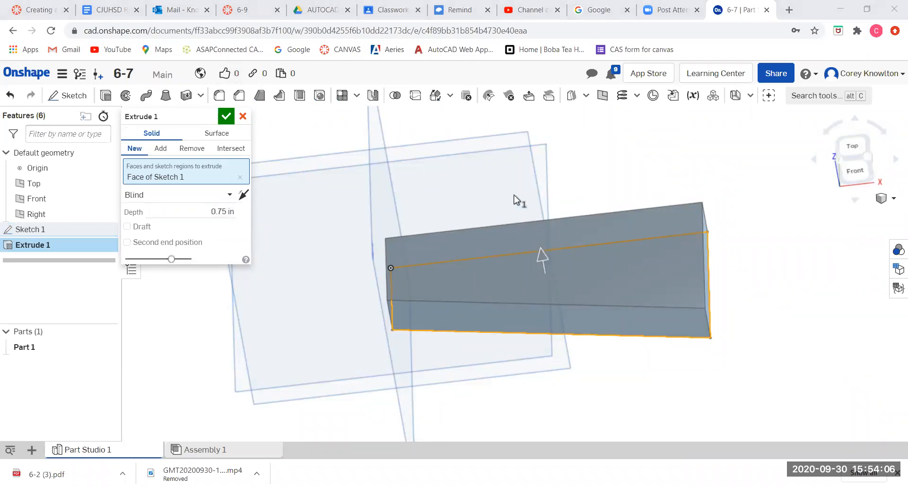
left_click(225, 118)
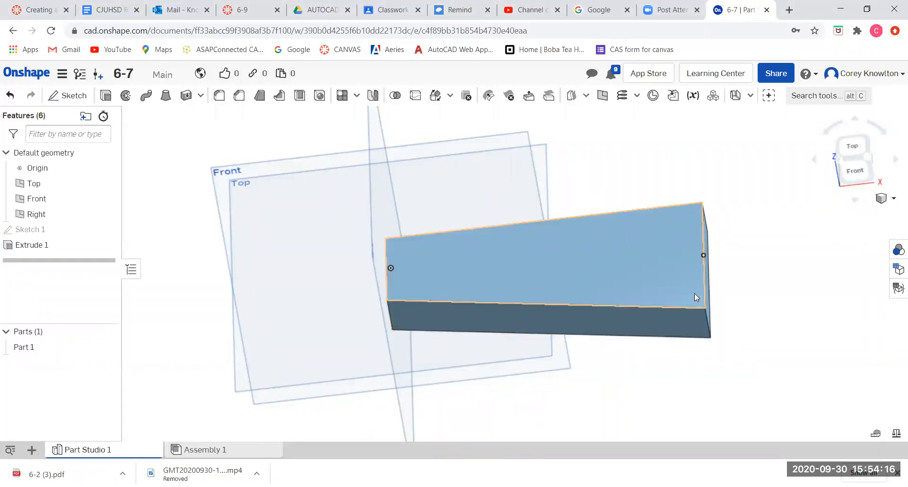
Fillet the plate's left front vertical edge with a radius of 7/8 in.
right_click_drag(680, 292, 669, 293)
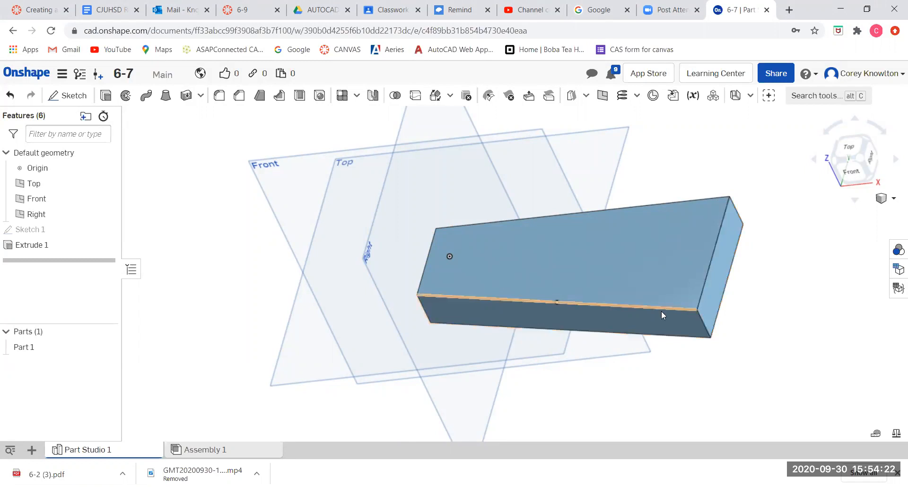
right_click_drag(515, 313, 433, 299)
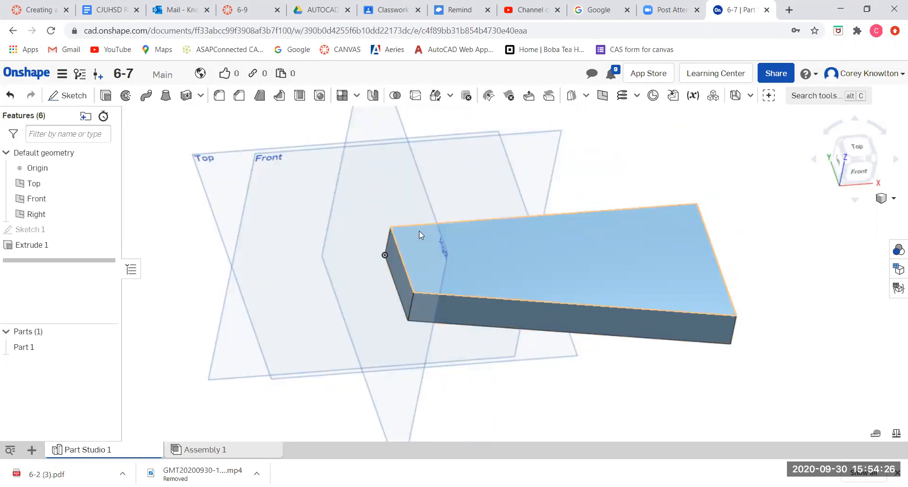
left_click(219, 96)
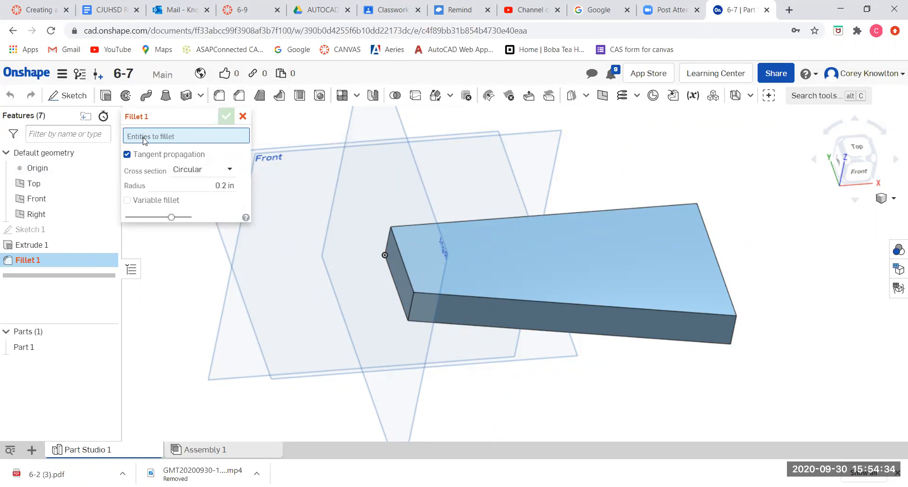
left_click(410, 303)
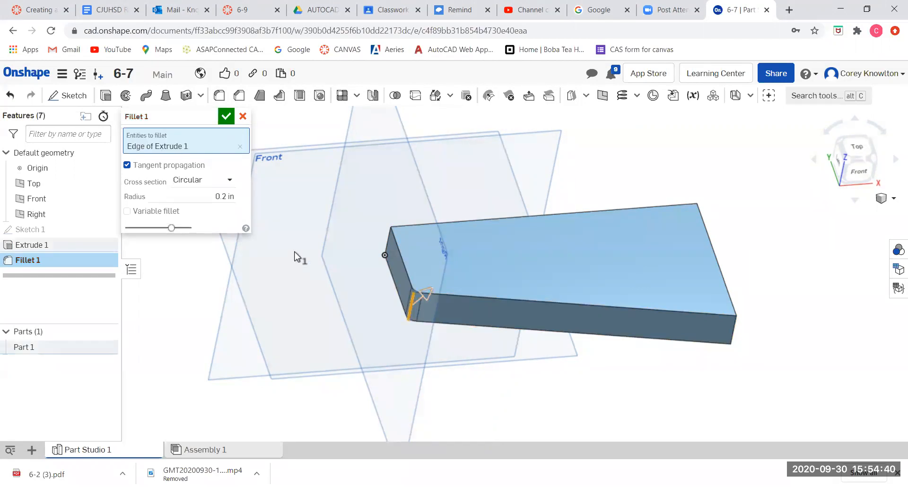
left_click(213, 196)
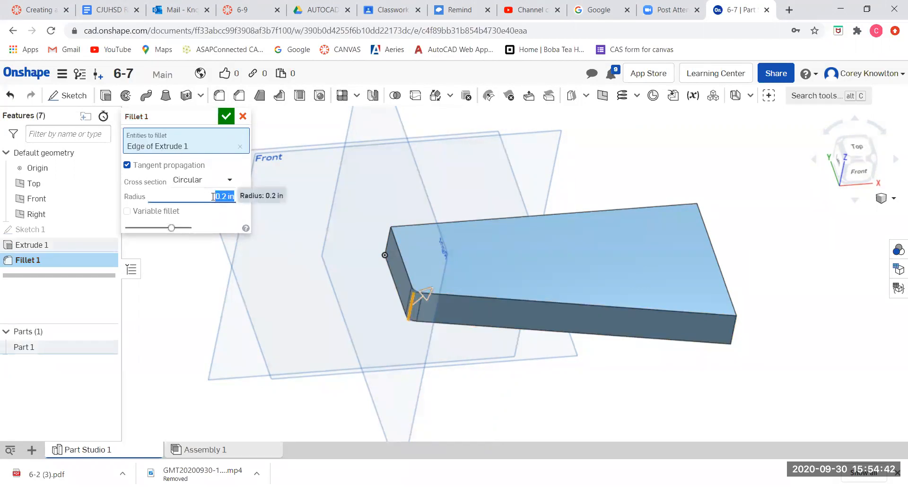
type("7/8")
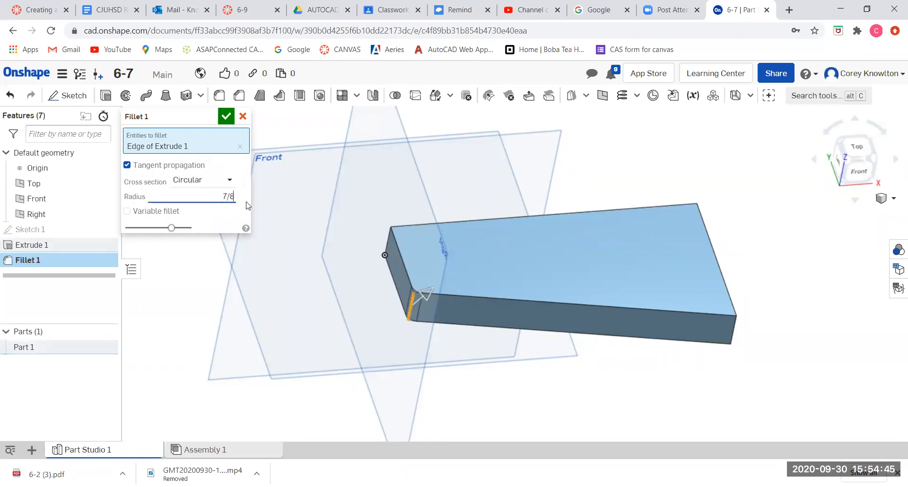
key("Return")
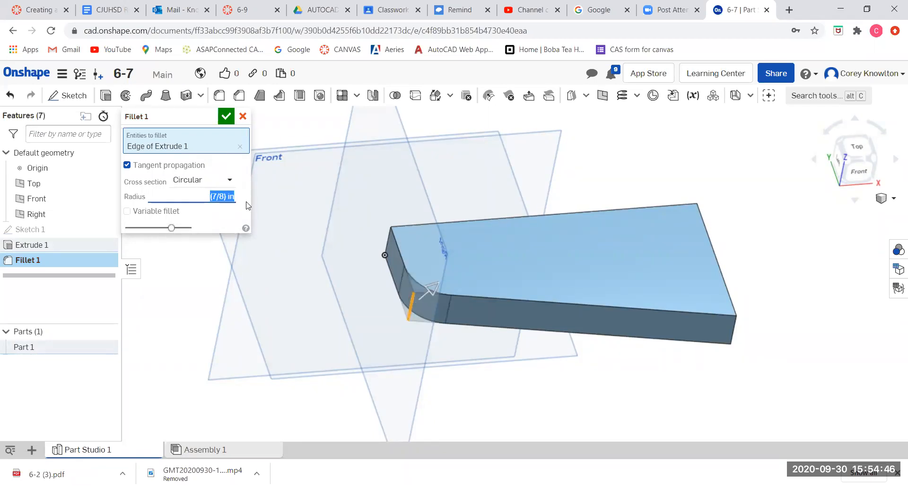
left_click(227, 117)
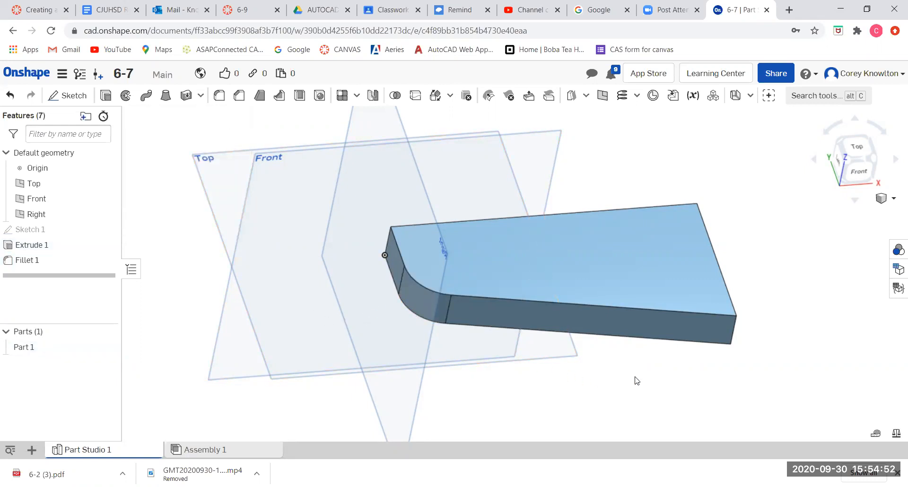
Fillet the plate's right front vertical edge with a radius of 1 in.
middle_click_drag(634, 378, 611, 377)
right_click_drag(610, 377, 591, 383)
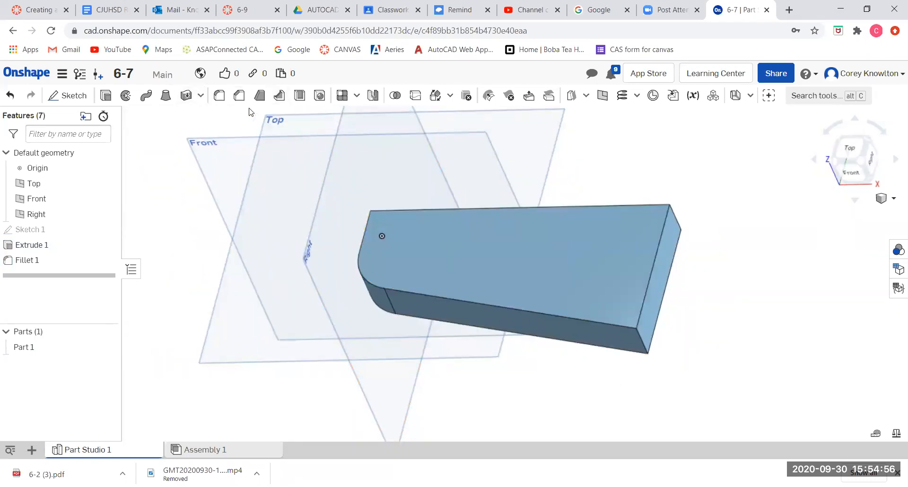
left_click(220, 97)
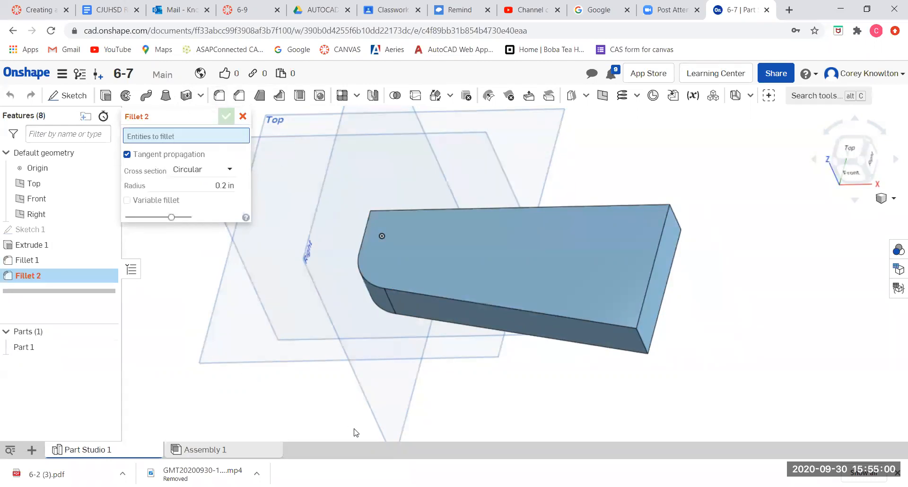
left_click(640, 340)
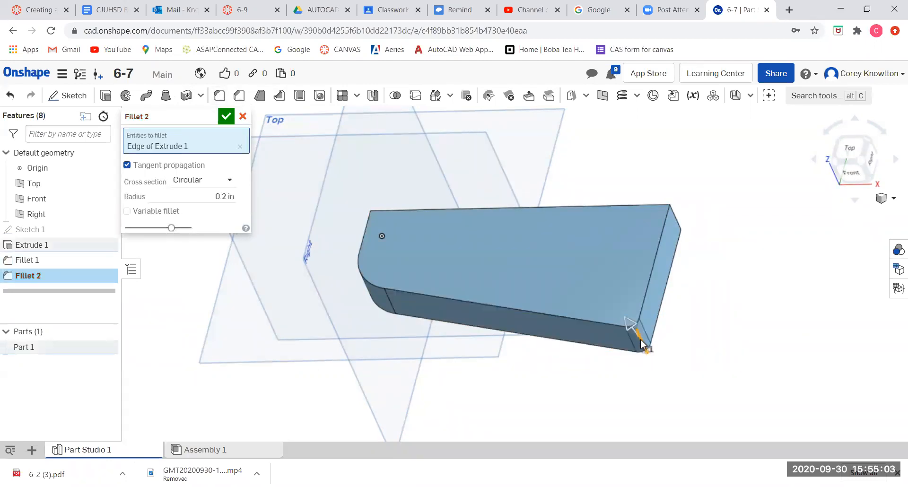
left_click(206, 195)
type("1")
key("Return")
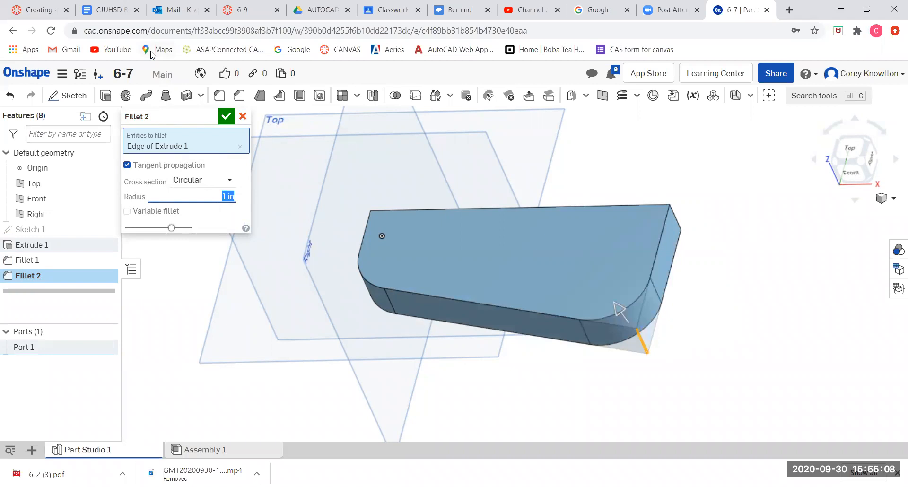
left_click(226, 117)
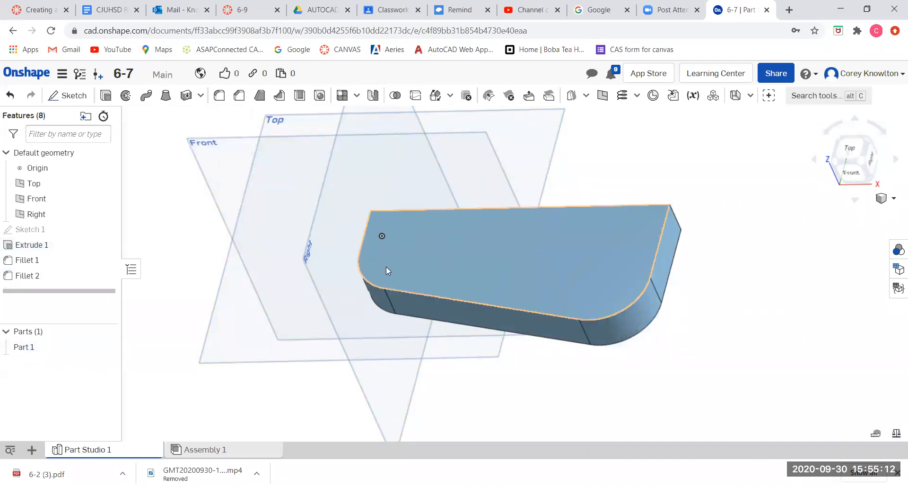
Start a sketch on the plate's top face and draw two circles, one near each rounded end, about 0.88 in and 0.80 in in diameter.
mouse_move(479, 271)
right_mouse_down()
mouse_move(510, 282)
mouse_move(487, 278)
right_mouse_up()
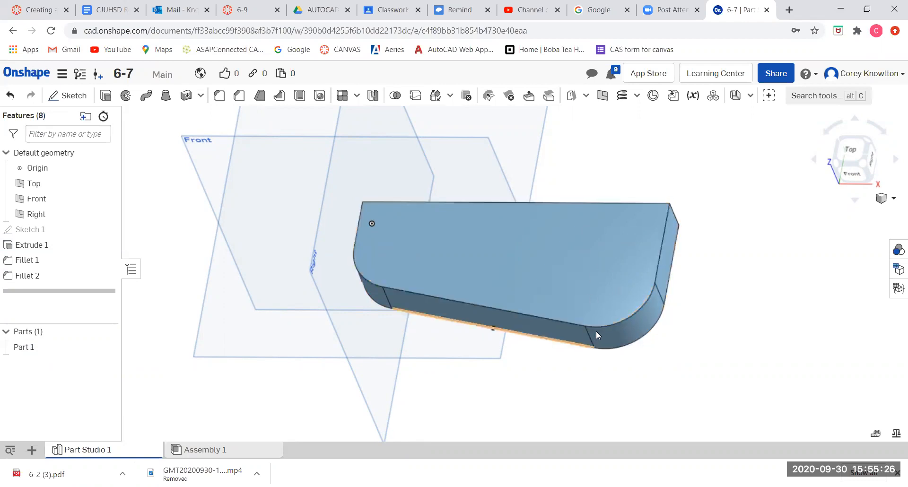
left_click(571, 258)
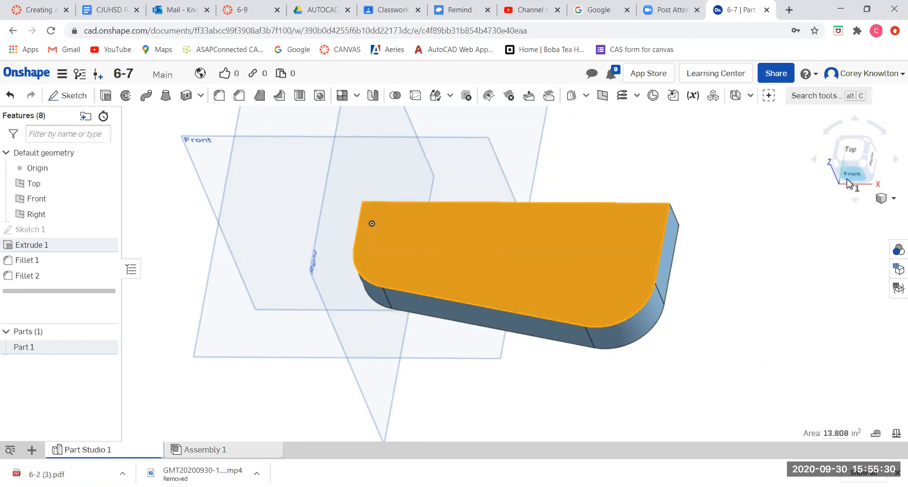
left_click(856, 155)
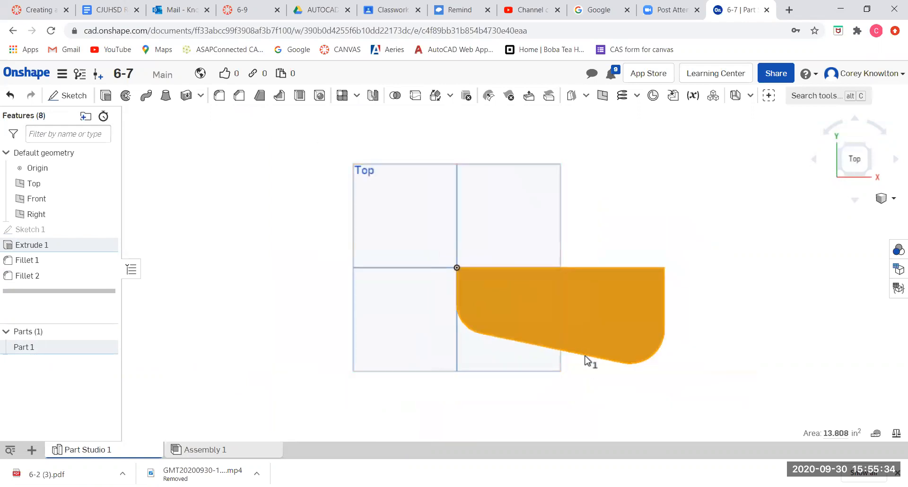
scroll(587, 360, "up", 10)
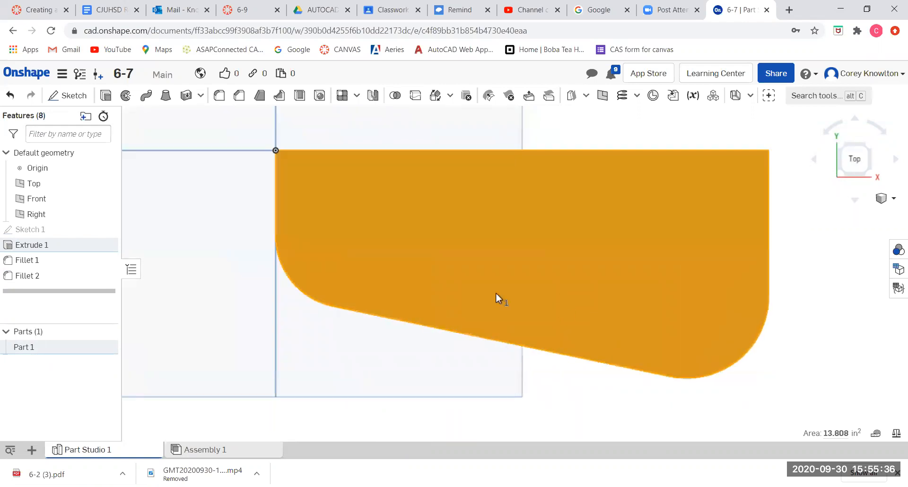
left_click(71, 97)
left_click(147, 97)
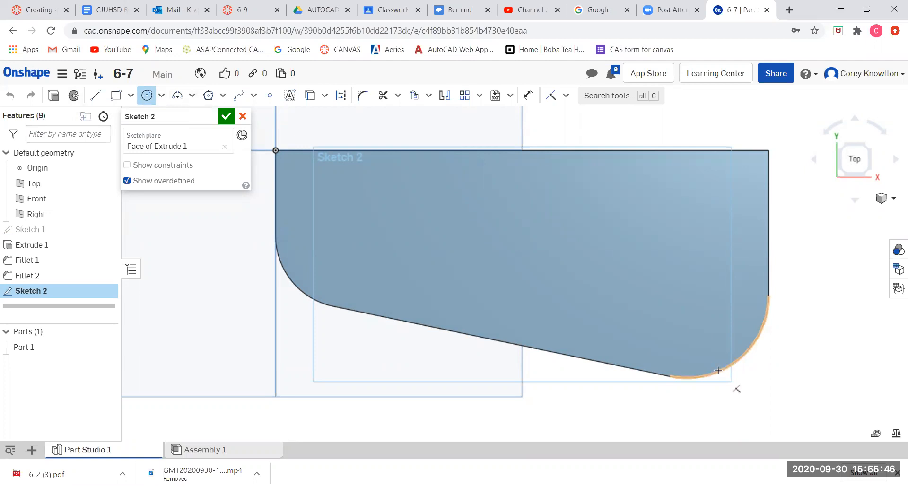
left_click(686, 296)
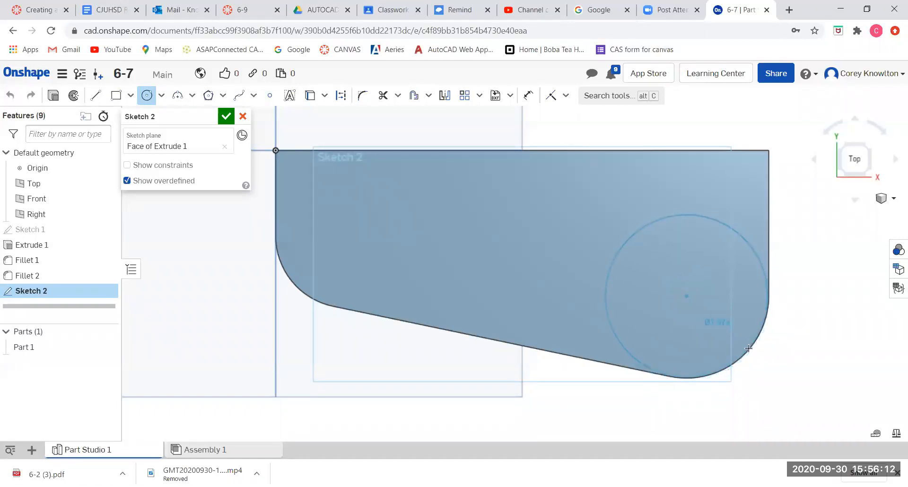
left_click(710, 324)
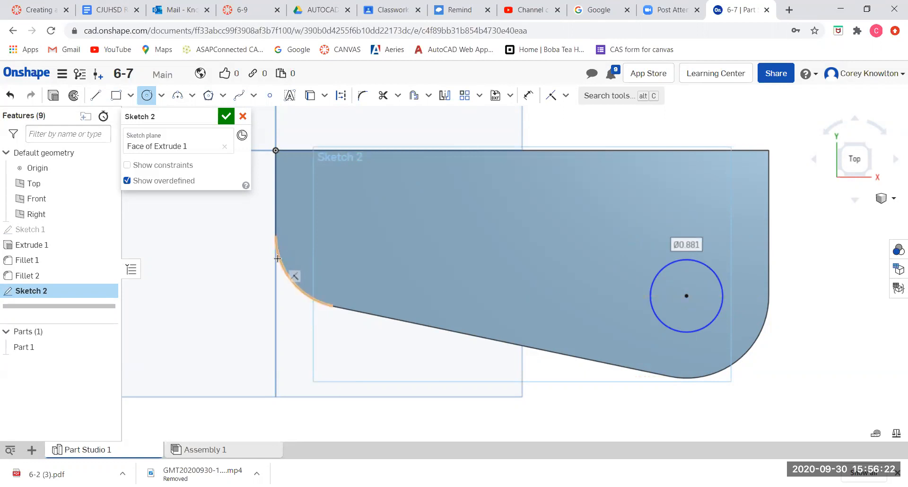
left_click(347, 235)
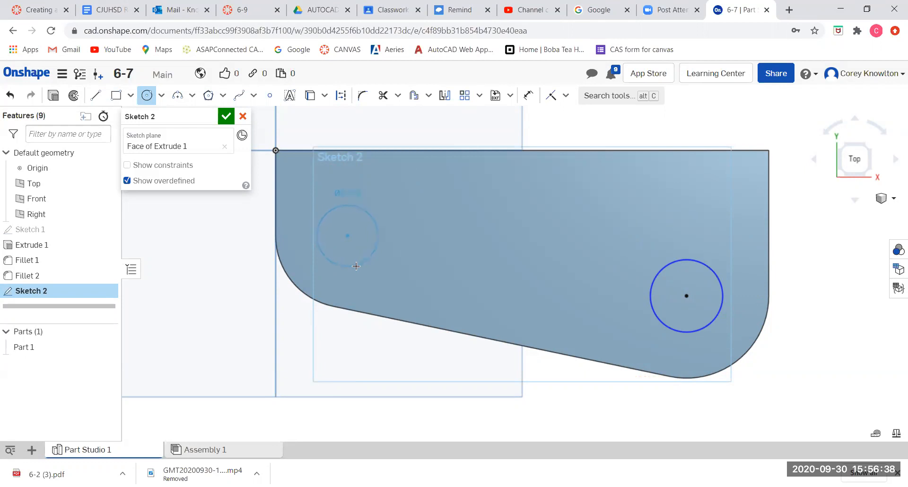
left_click(357, 269)
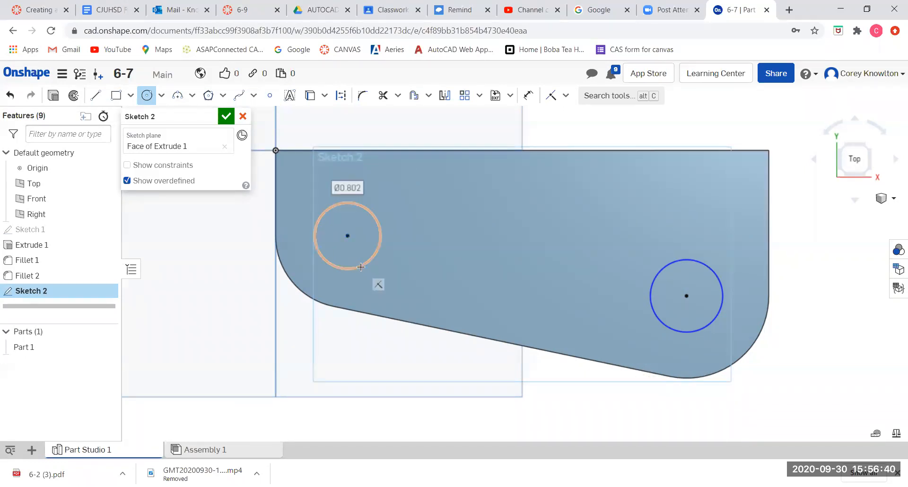
Dimension both circles' diameters to 7/8 in and finish the sketch.
left_click(529, 97)
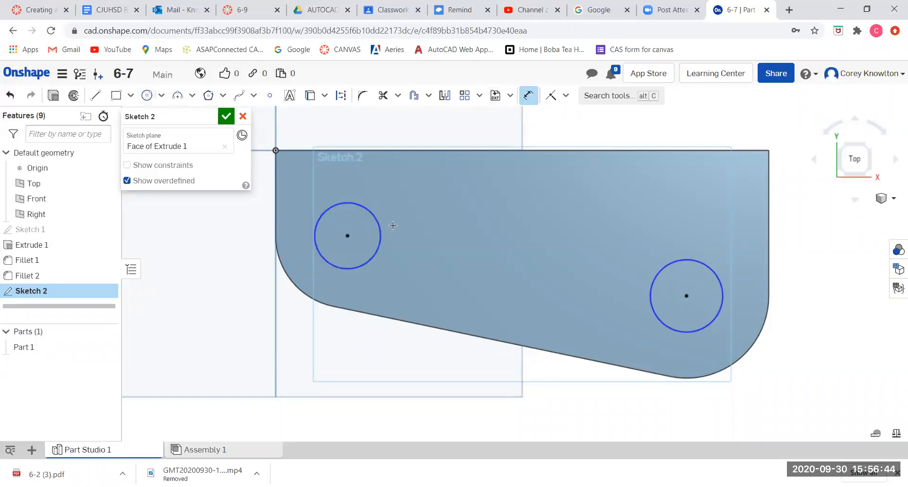
left_click(393, 227)
left_click(431, 223)
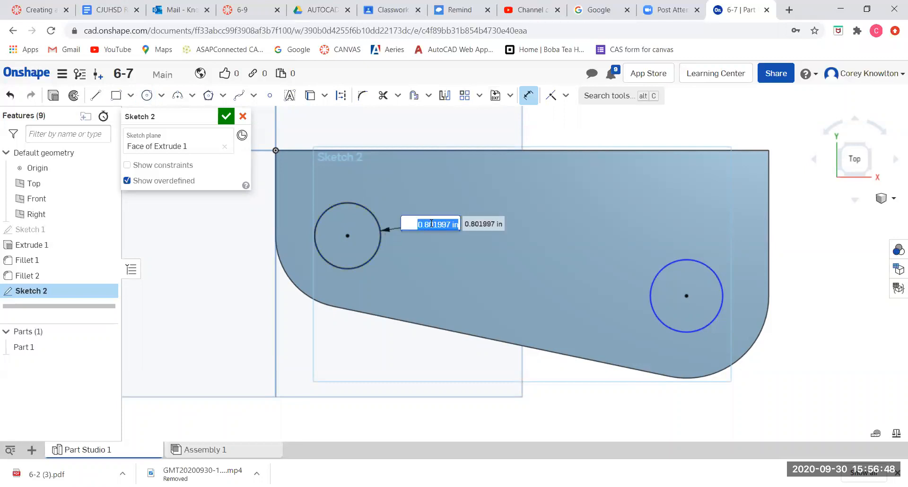
type("7/8")
key("Return")
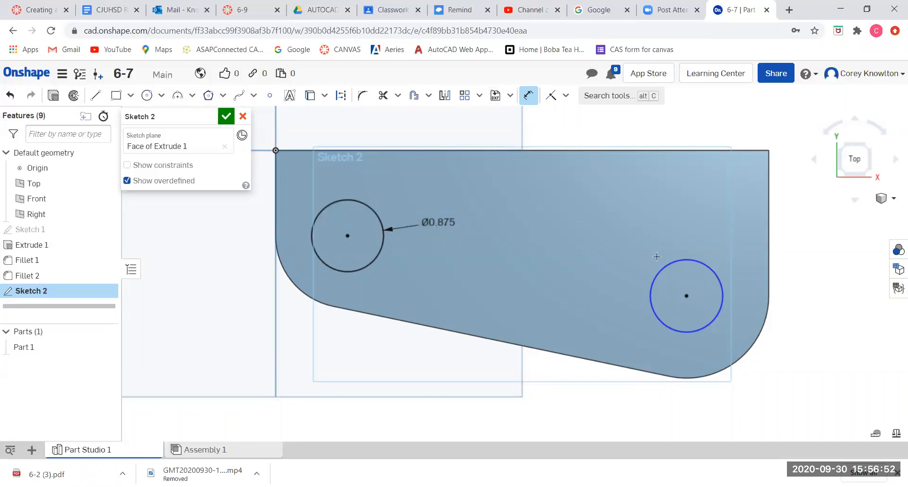
left_click(672, 262)
left_click(618, 239)
type("7/8")
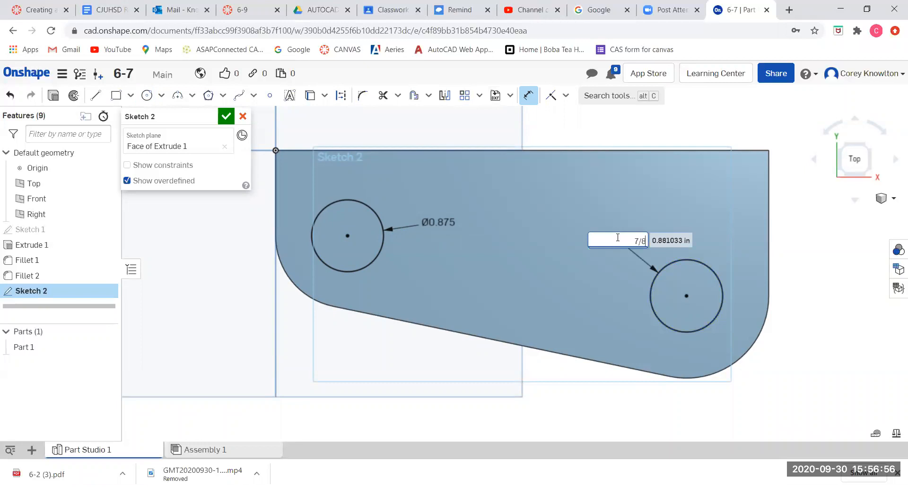
key("Return")
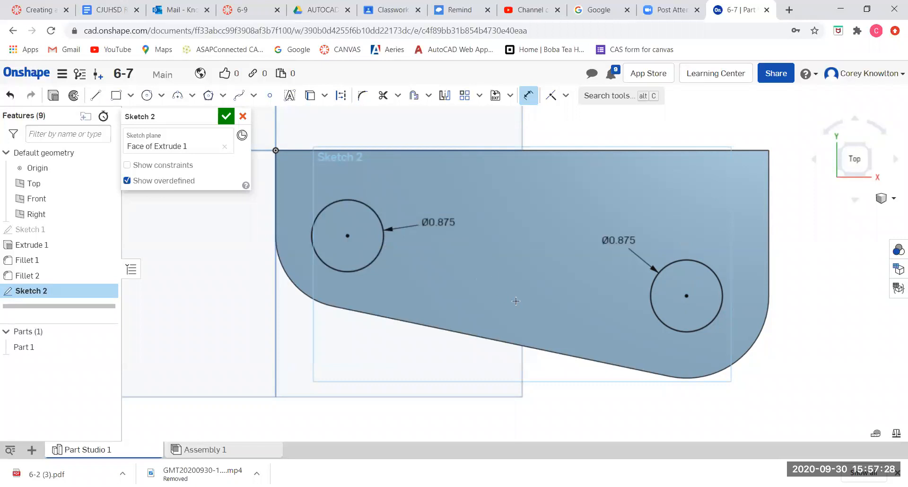
right_click_drag(515, 301, 512, 280)
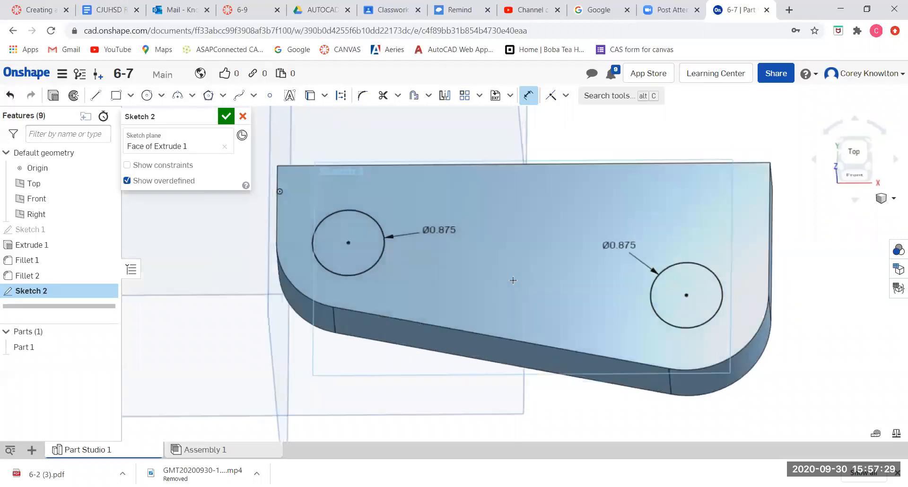
left_click(225, 116)
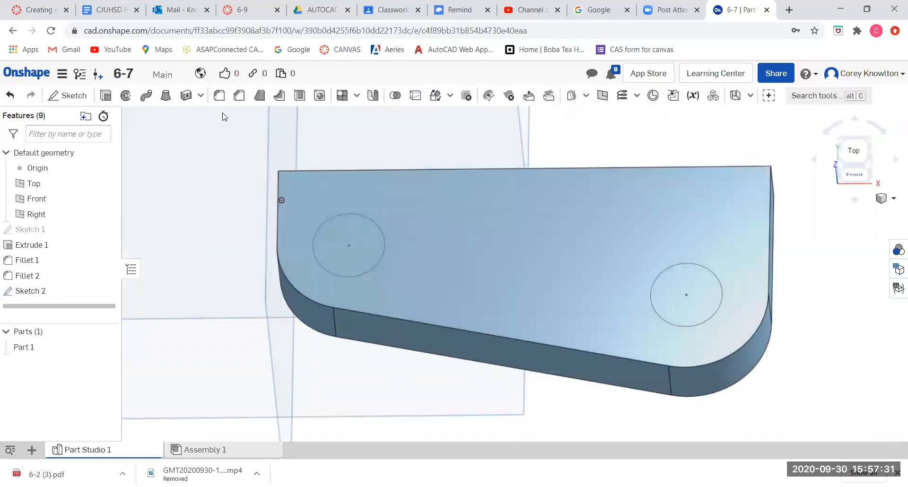
Extrude the two circles as a Remove cut Through all to make holes in the plate.
left_click(357, 231)
left_click(679, 284)
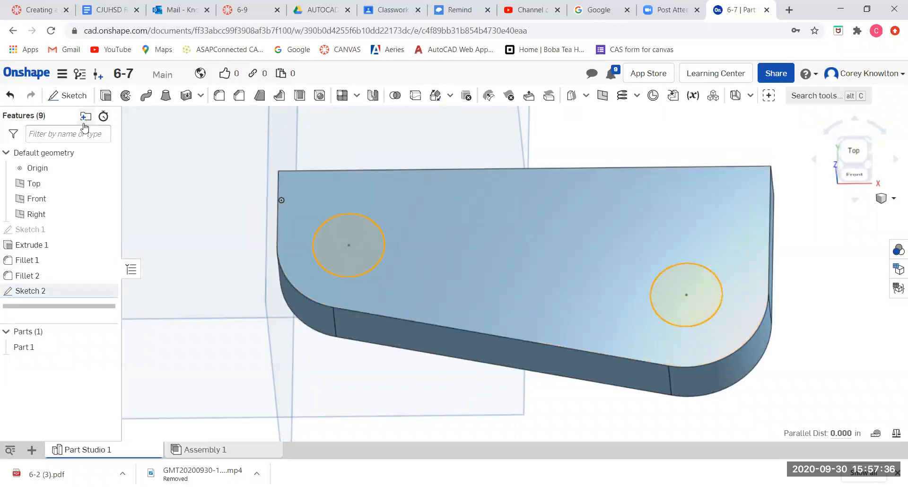
left_click(106, 95)
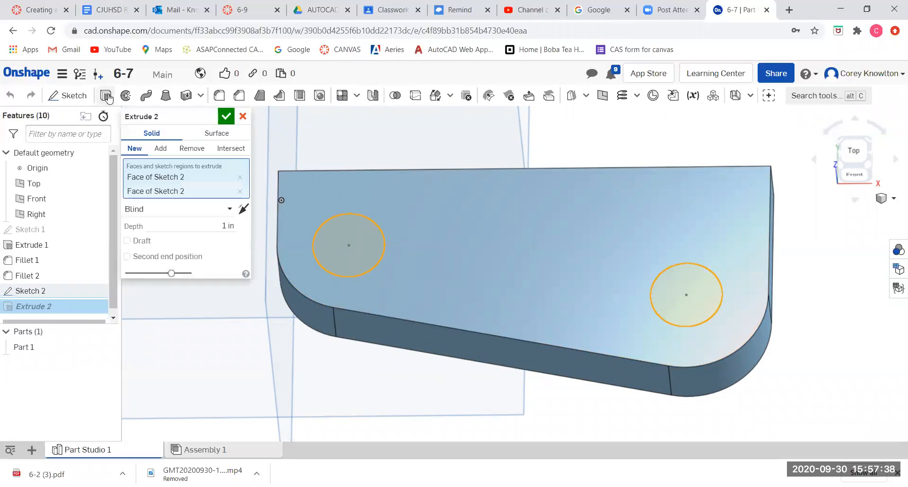
left_click(191, 148)
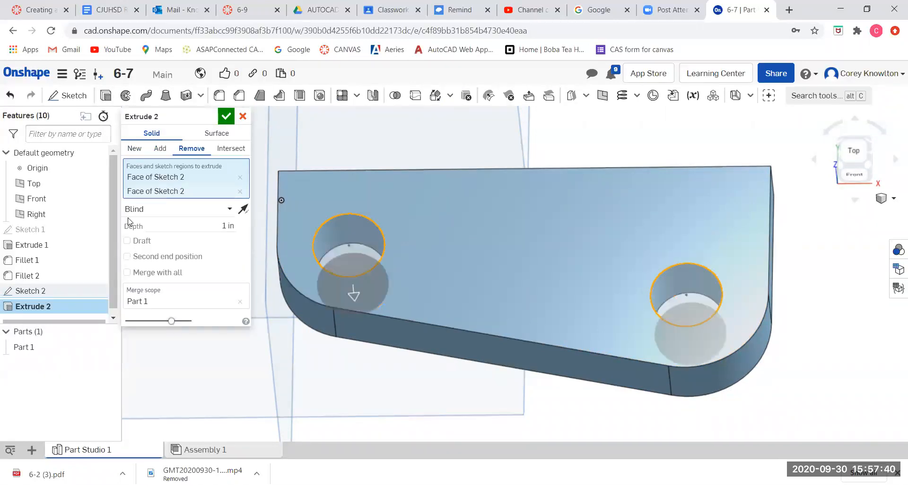
left_click(137, 209)
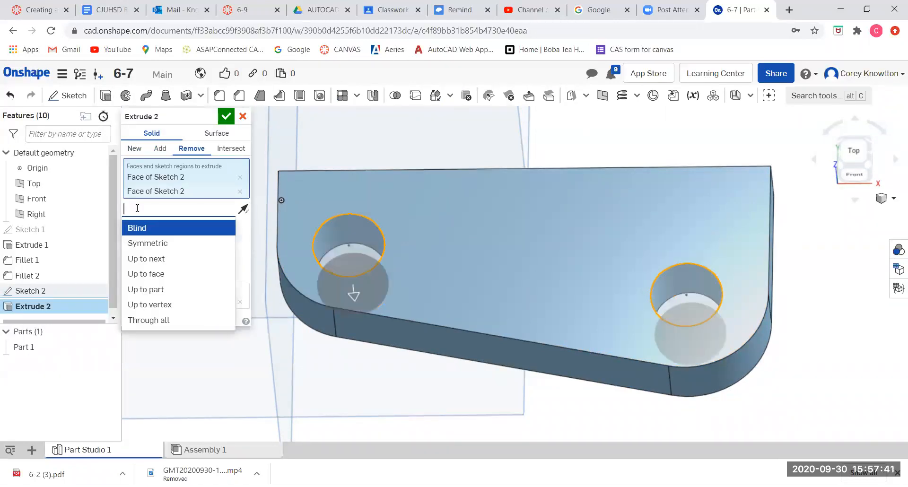
left_click(144, 320)
right_click_drag(311, 299, 311, 288)
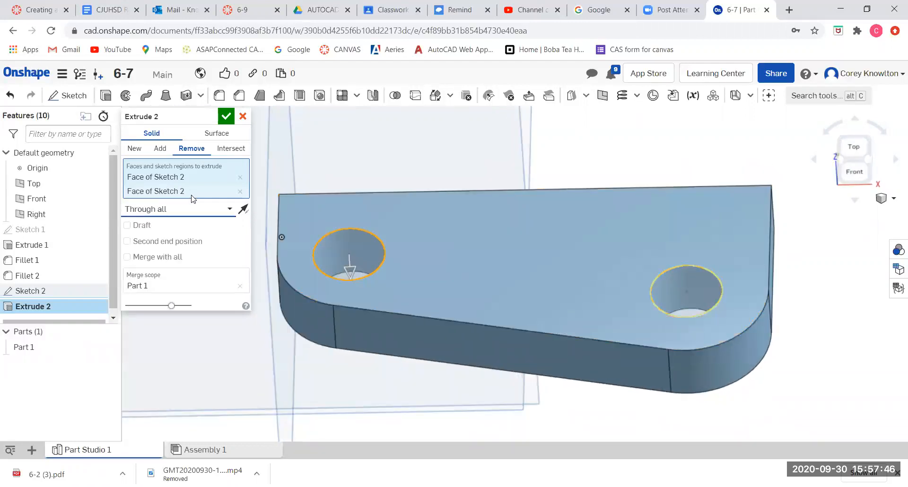
left_click(226, 116)
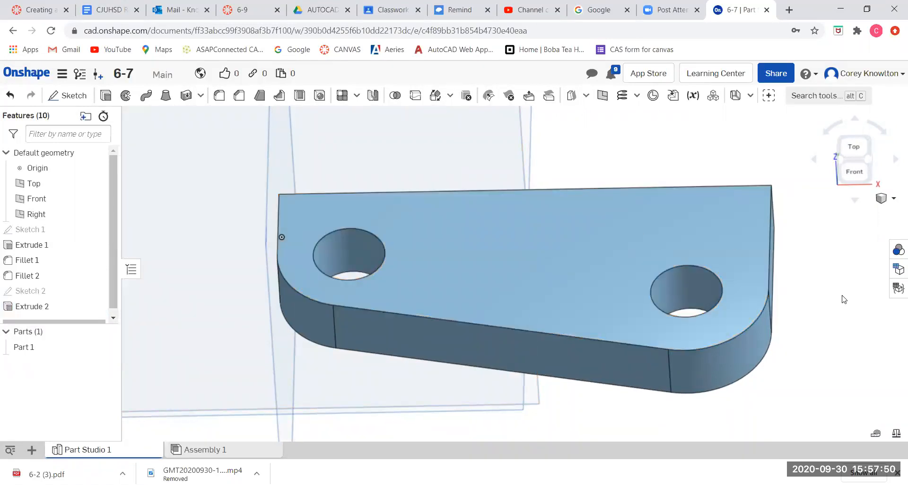
Start a sketch on the plate's end face and draw a vertical line about 1.27 in tall up from its outer top corner.
right_click_drag(842, 299, 784, 335)
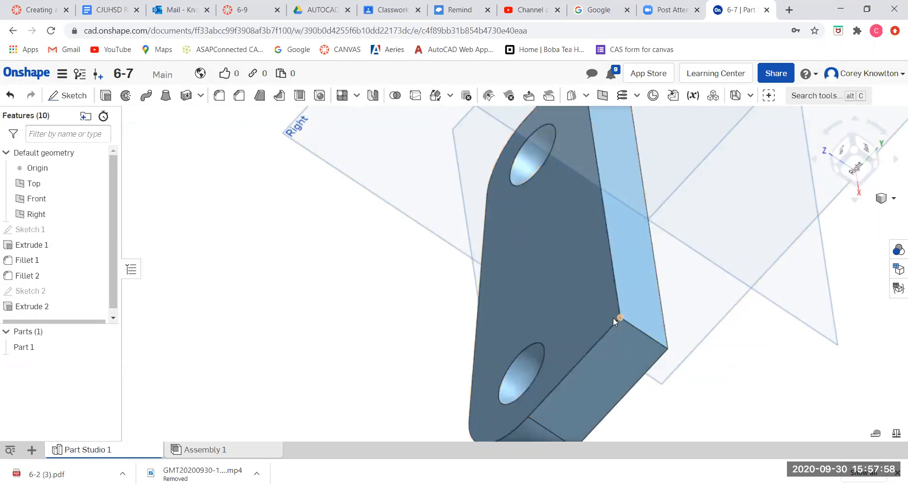
left_click(629, 246)
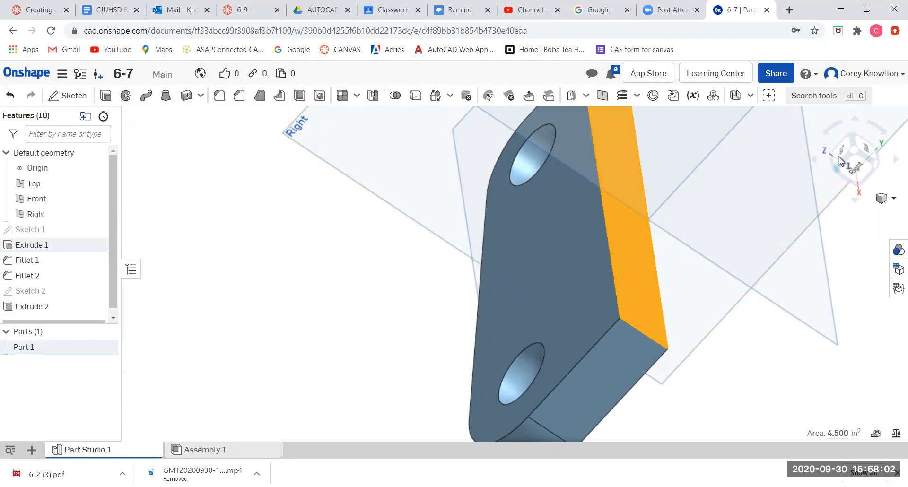
left_click(868, 150)
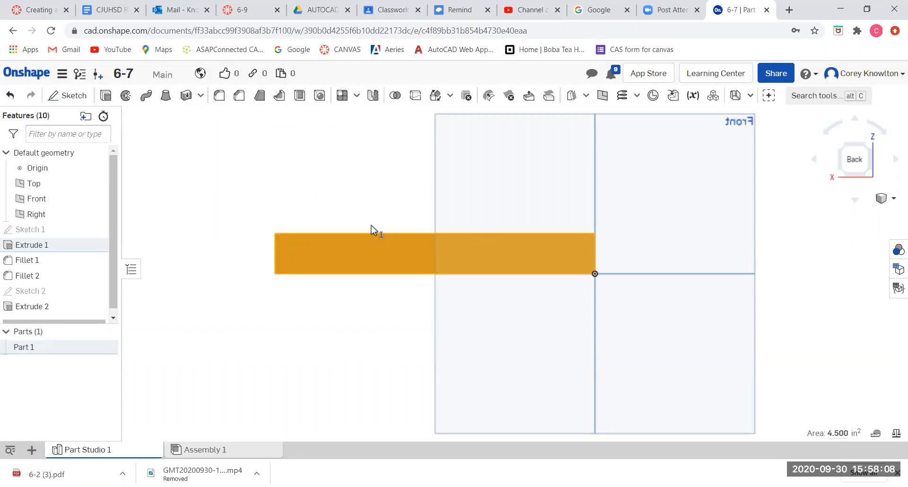
scroll(307, 237, "up", 2)
scroll(307, 232, "up", 3)
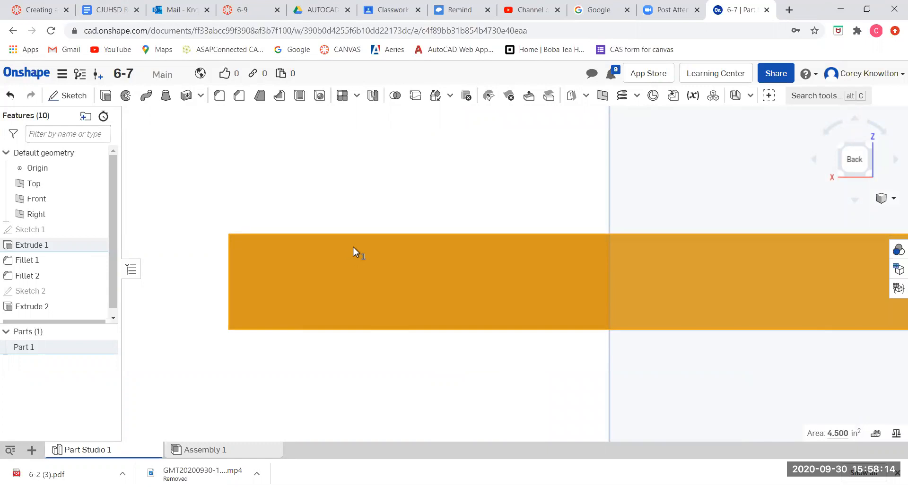
scroll(326, 322, "down", 2)
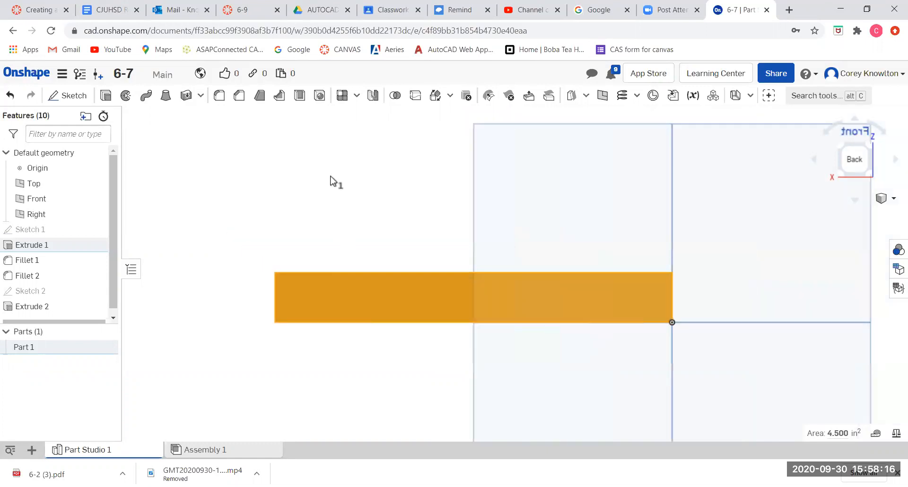
scroll(341, 194, "up", 2)
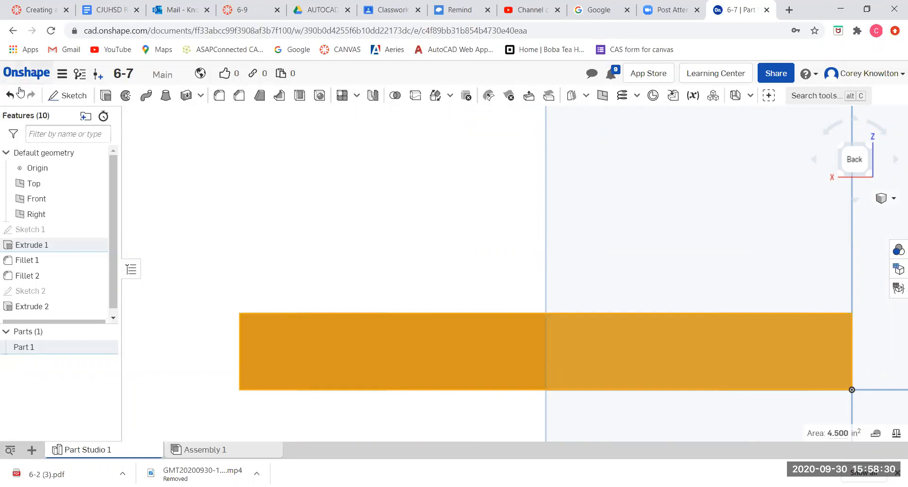
left_click(75, 97)
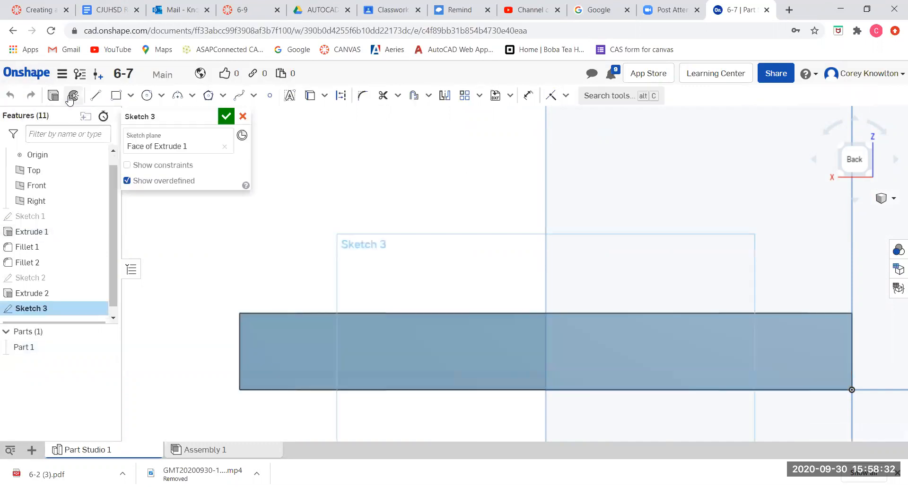
left_click(96, 97)
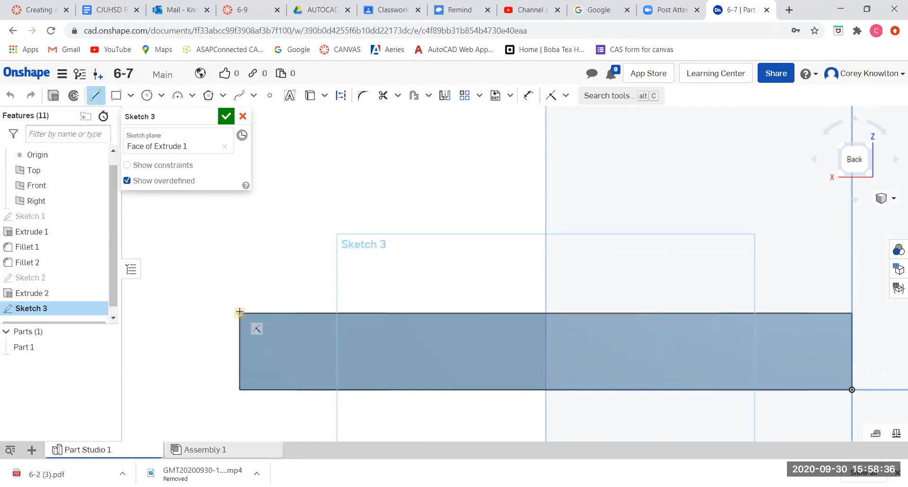
left_click(240, 313)
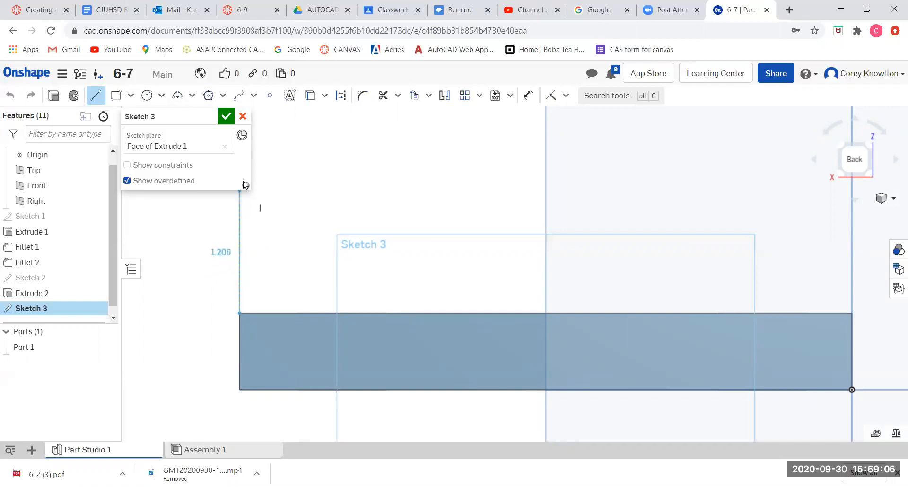
scroll(223, 271, "down", 3)
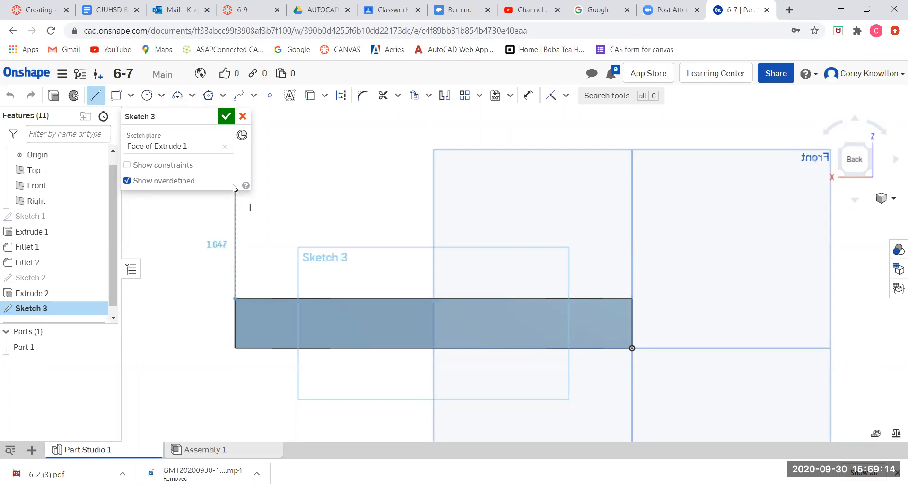
mouse_move(248, 276)
right_mouse_down()
mouse_move(278, 281)
mouse_move(272, 276)
right_mouse_up()
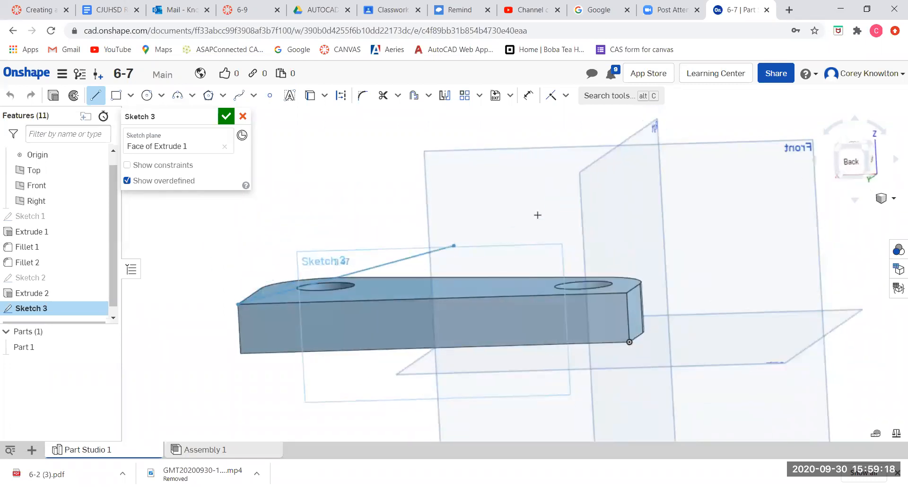
left_click(851, 161)
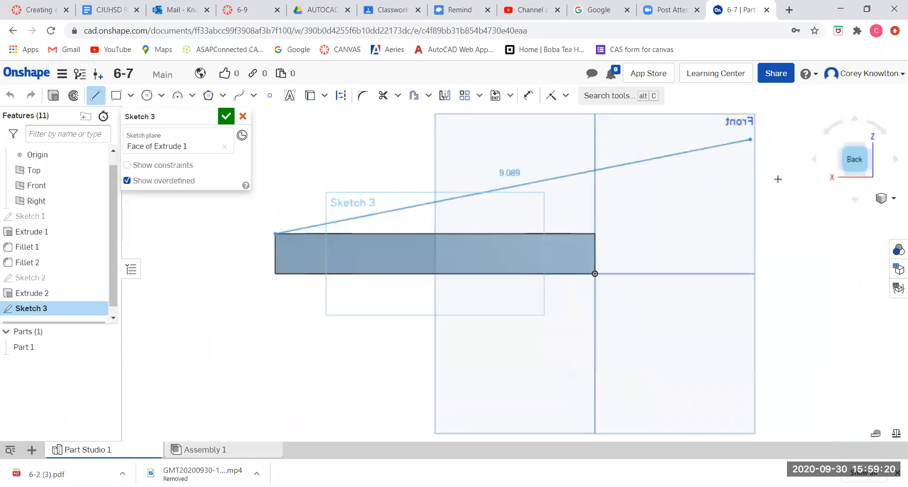
scroll(290, 373, "down", 5)
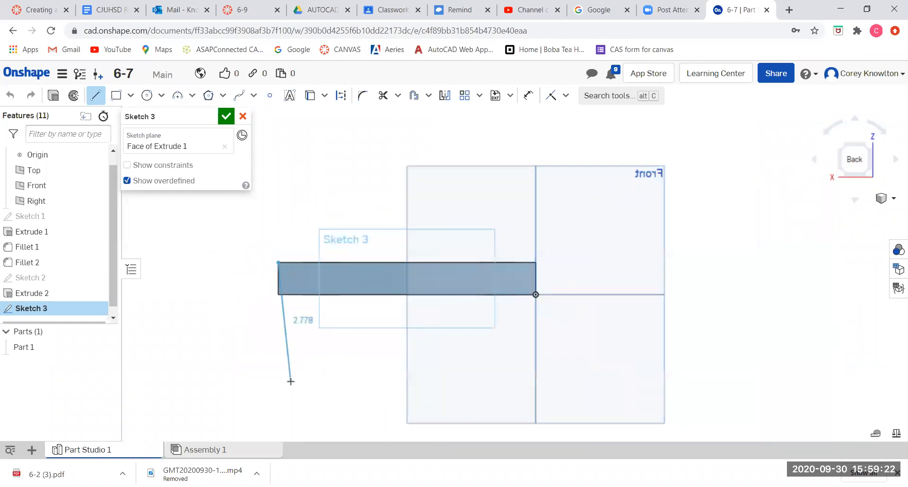
scroll(283, 257, "up", 4)
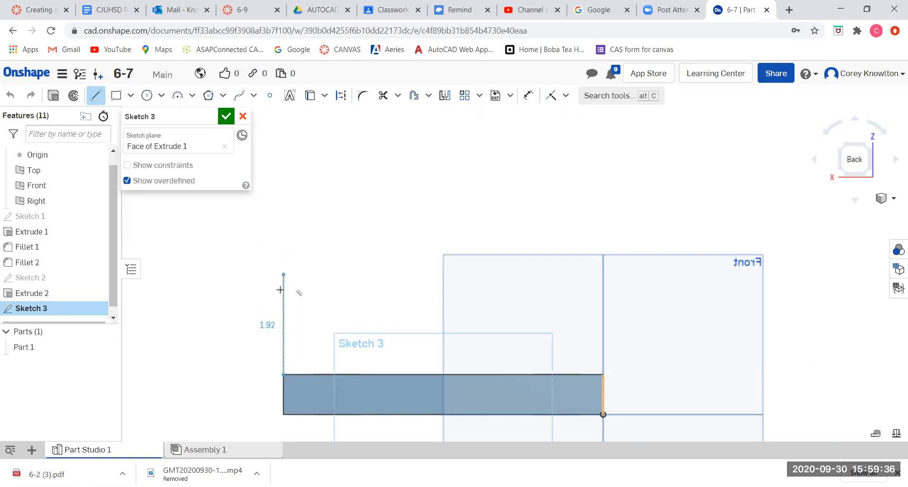
left_click(284, 307)
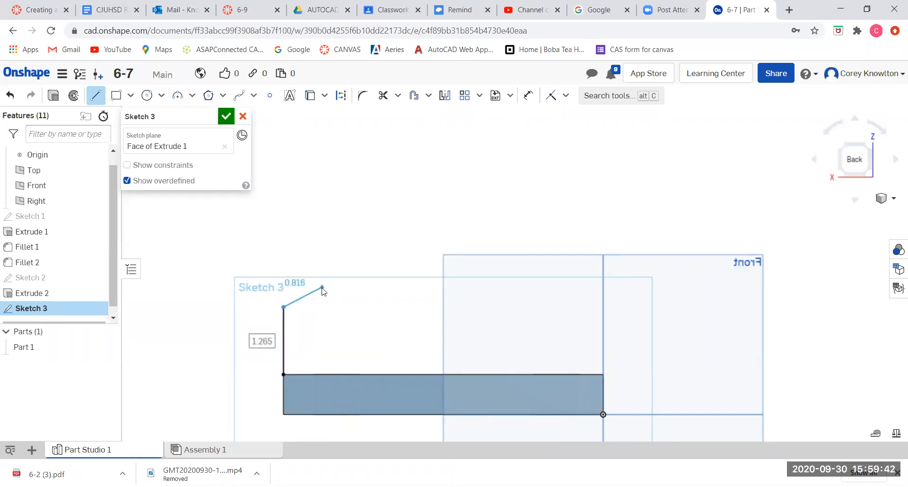
key("Escape")
Close a tapered profile with a line about 3.99 in along the plate's top edge, a vertical about 2.49 in, and a slanted line.
left_click(96, 95)
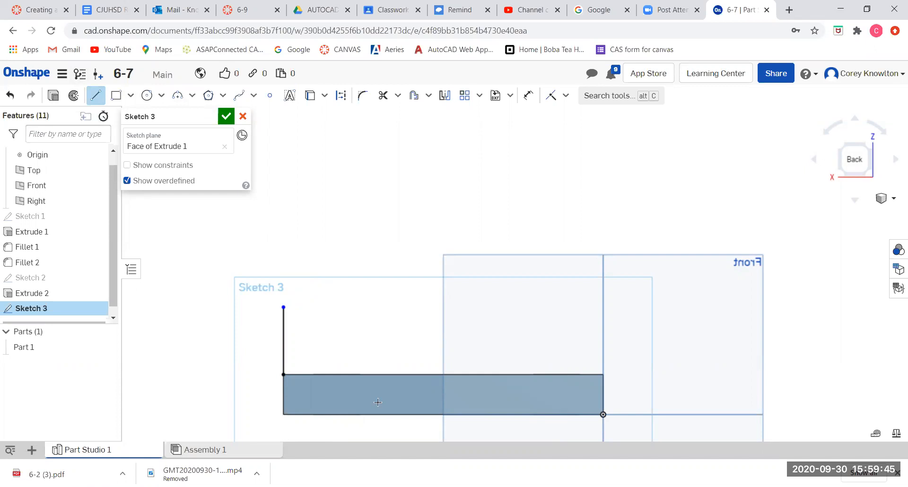
left_click(284, 374)
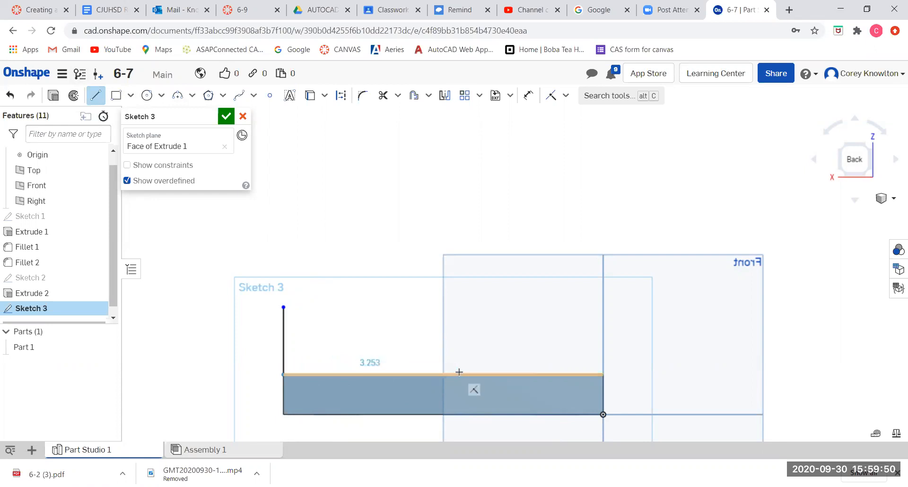
left_click(495, 374)
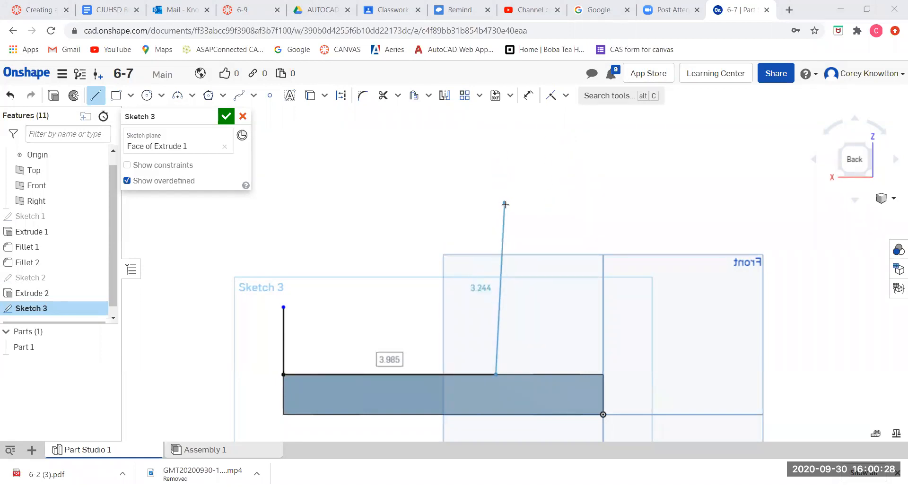
left_click(496, 243)
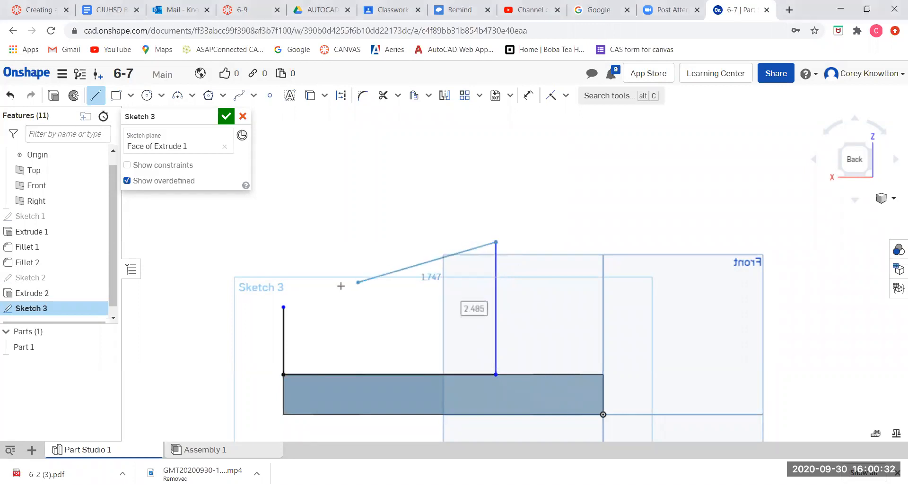
left_click(284, 308)
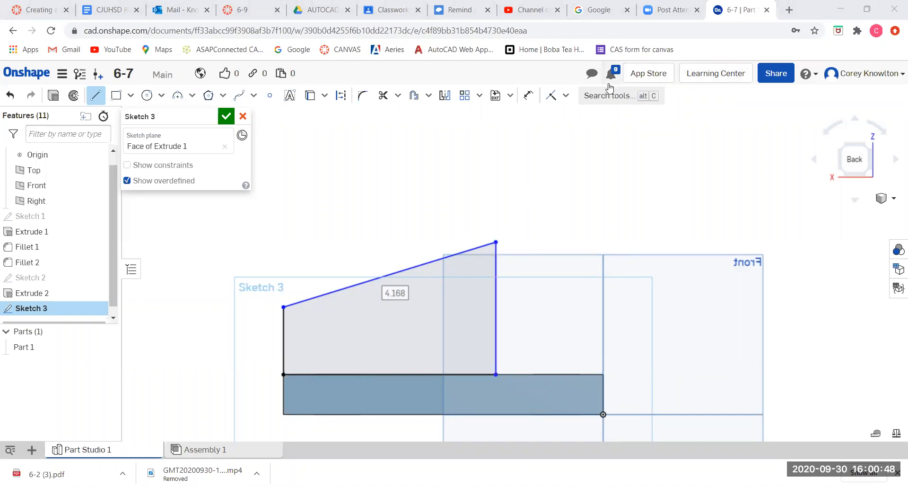
Dimension the profile's taller vertical line to 2.5 in and its shorter vertical line to 1.75 in.
left_click(528, 95)
left_click(495, 311)
left_click(540, 308)
type("2.5")
key("Return")
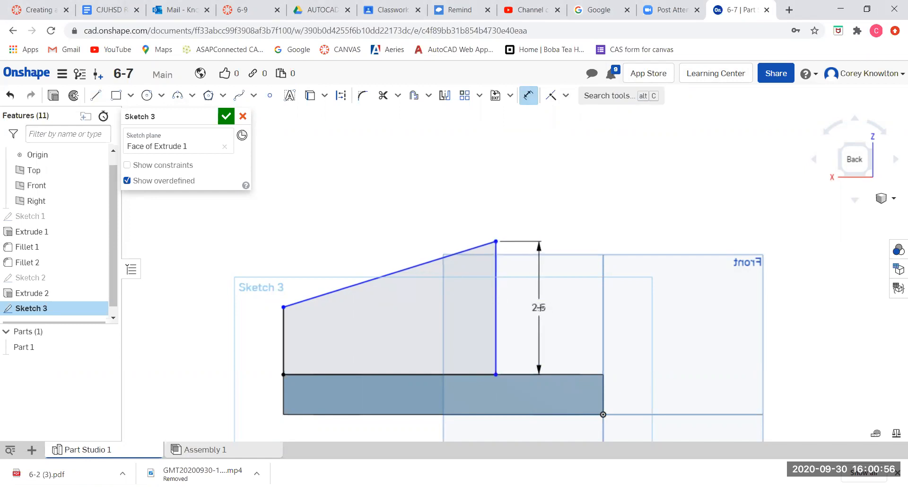
left_click(283, 339)
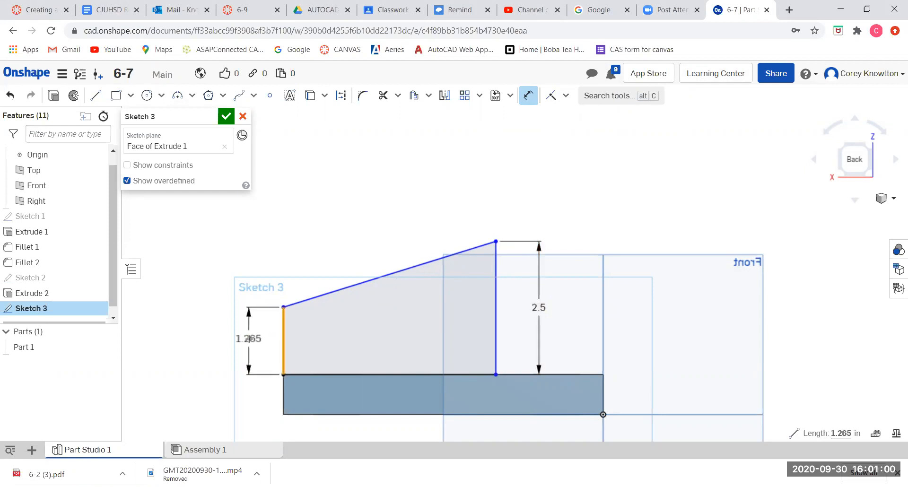
left_click(249, 338)
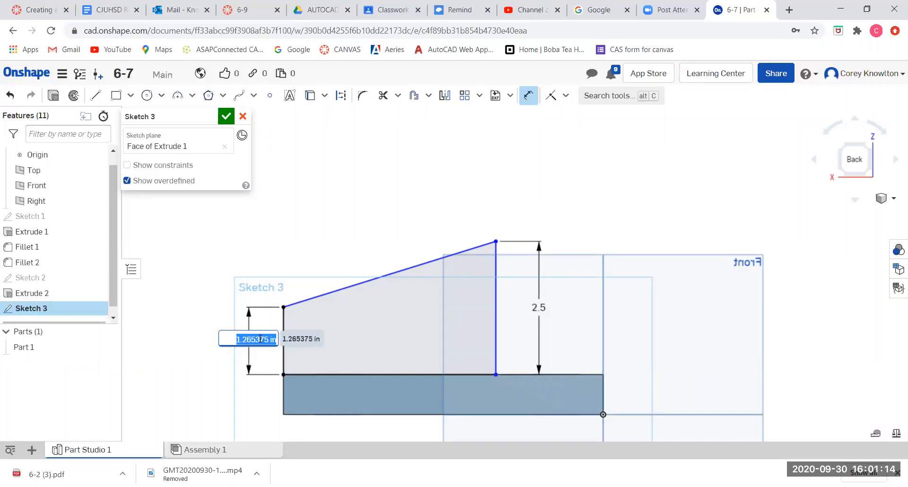
type("1")
type(".265")
key("Return")
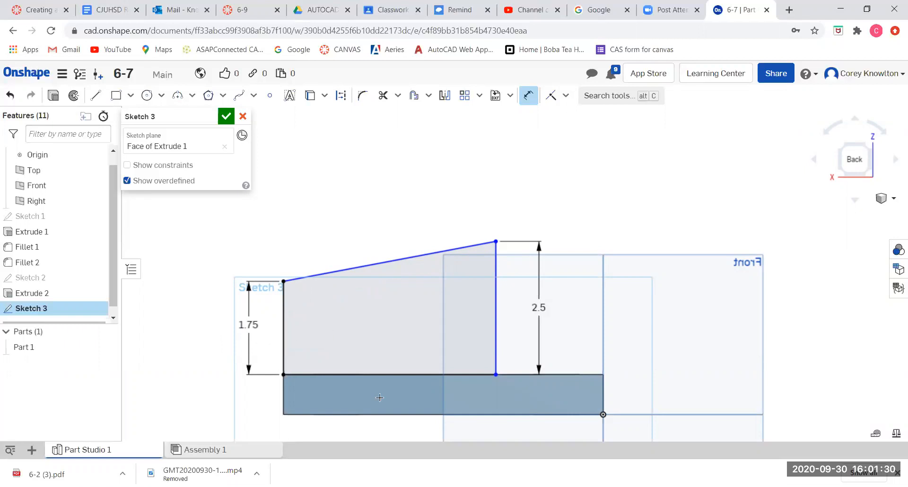
Dimension the profile's bottom line to 4 in and finish the sketch.
left_click(372, 373)
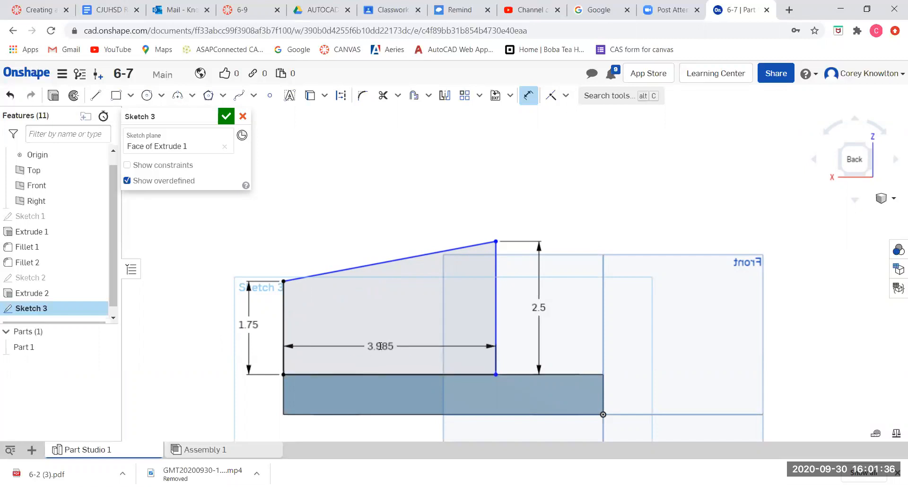
left_click(380, 346)
type("4")
key("Return")
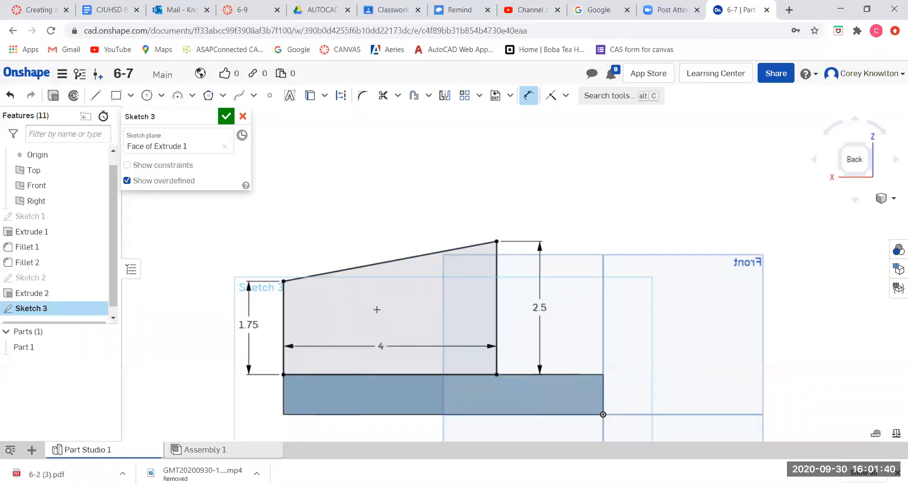
left_click(226, 116)
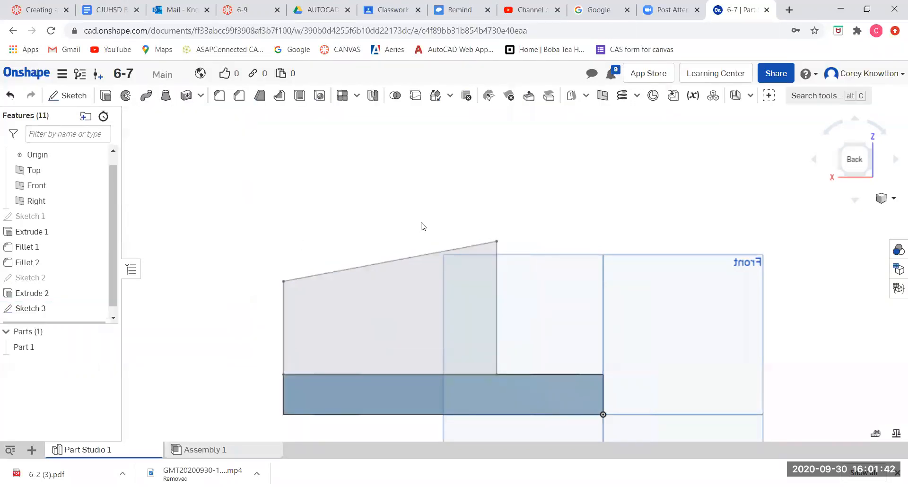
Extrude the tapered sketch profile 7/8 in in the opposite direction, adding it to the base plate.
right_click_drag(577, 239, 623, 260)
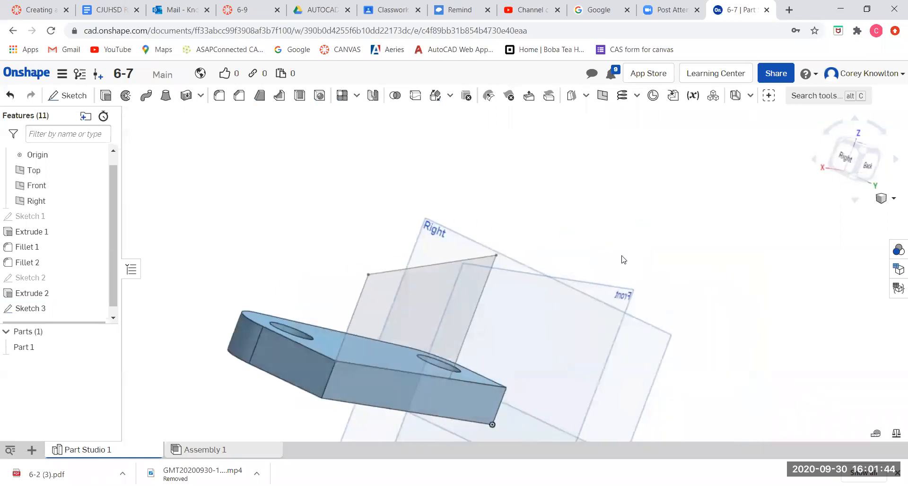
right_click_drag(346, 294, 378, 307)
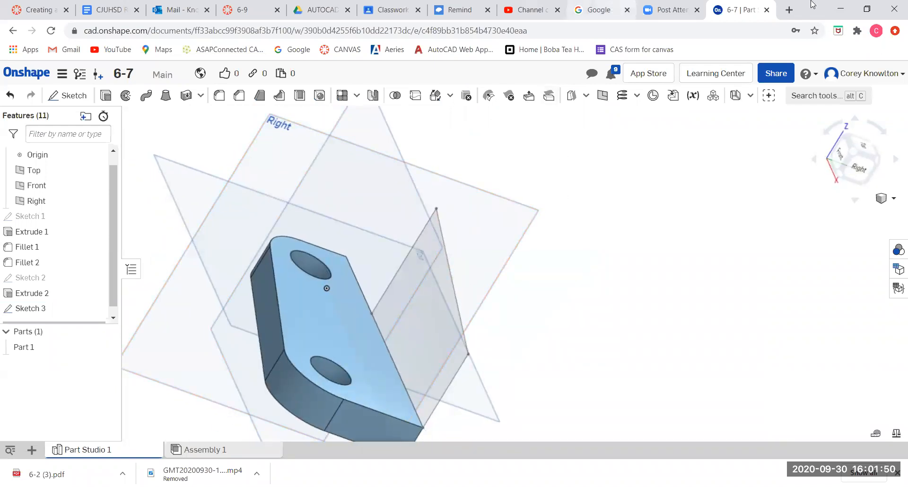
left_click(853, 152)
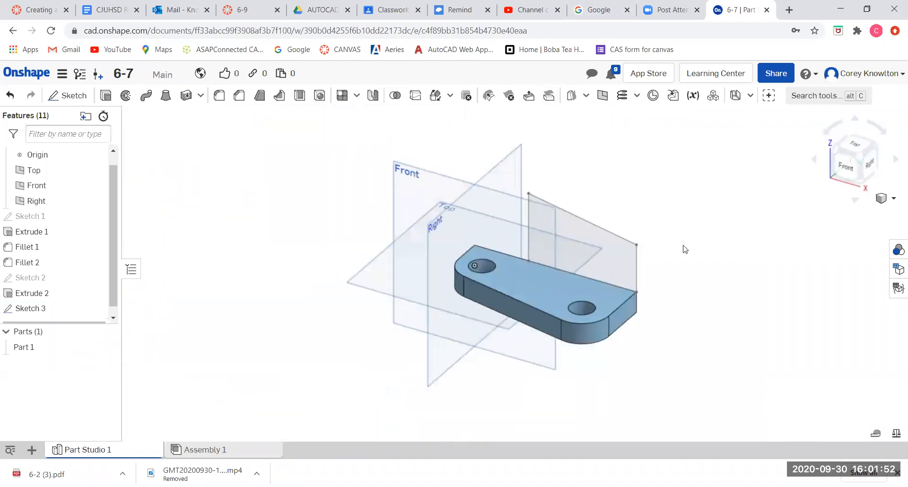
scroll(636, 271, "up", 3)
right_click_drag(700, 286, 685, 285)
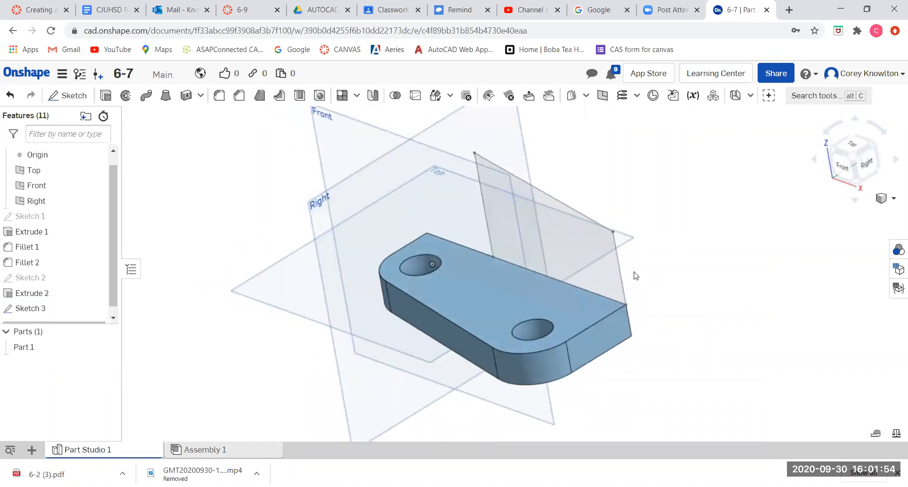
left_click(555, 228)
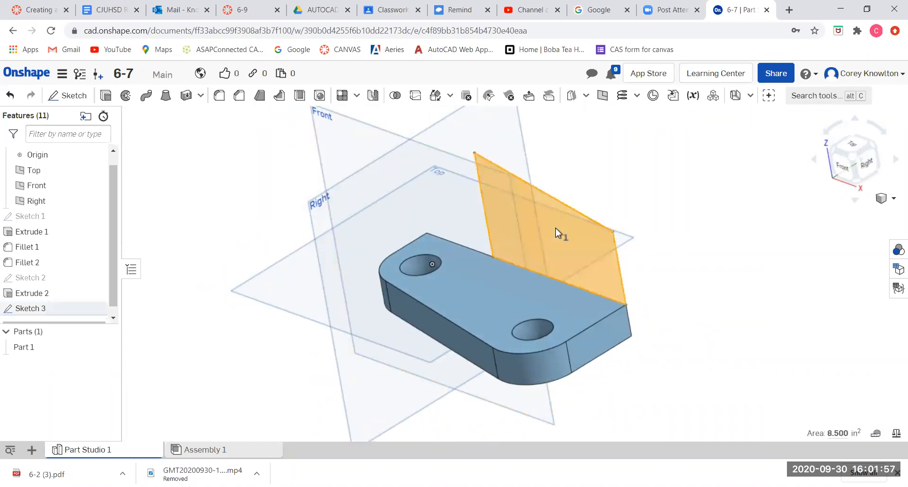
left_click(105, 96)
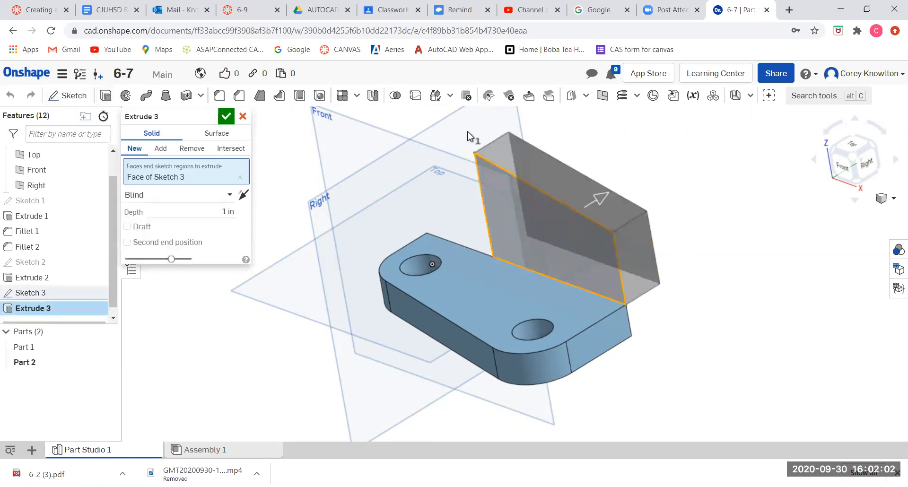
left_click_drag(599, 205, 576, 183)
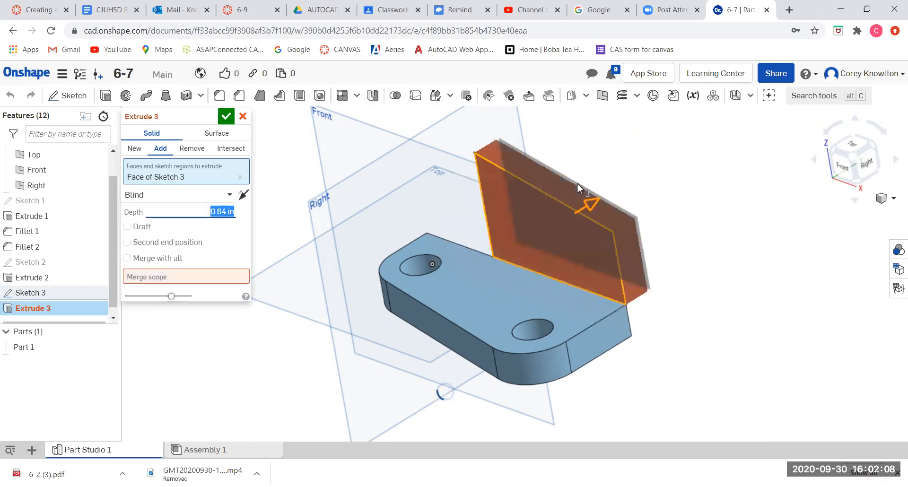
left_click(243, 196)
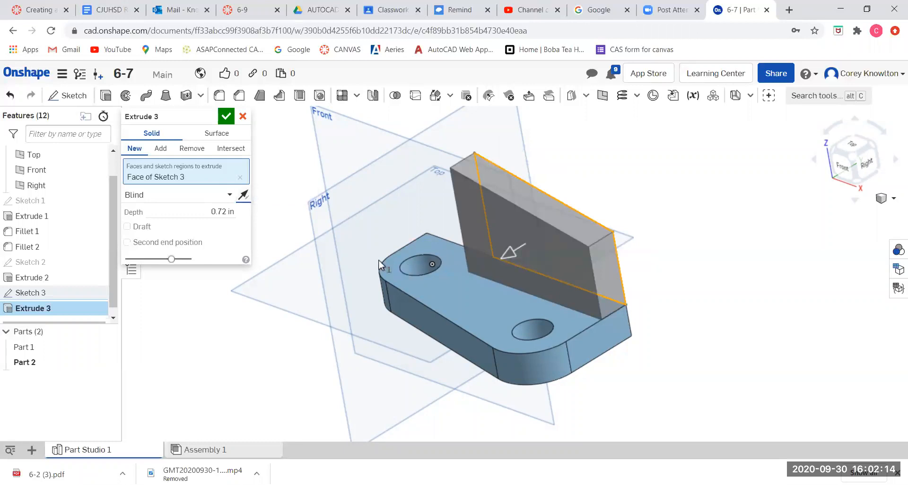
left_click(209, 211)
type("7/8")
key("Return")
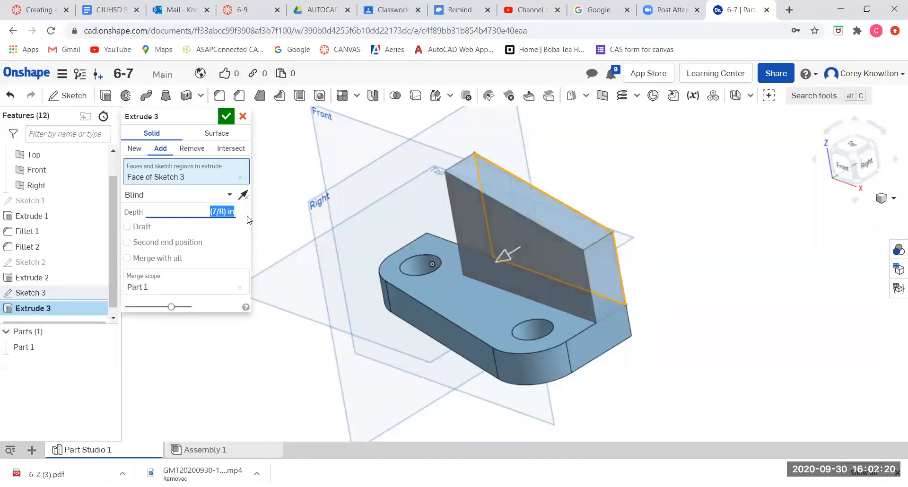
left_click(226, 116)
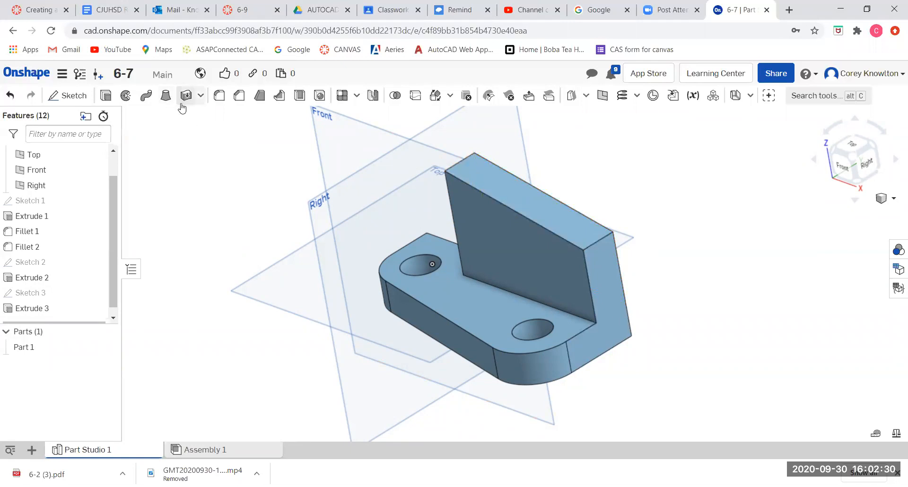
Fillet the upright's top edge at its short end with a 0.5 in radius.
left_click(220, 96)
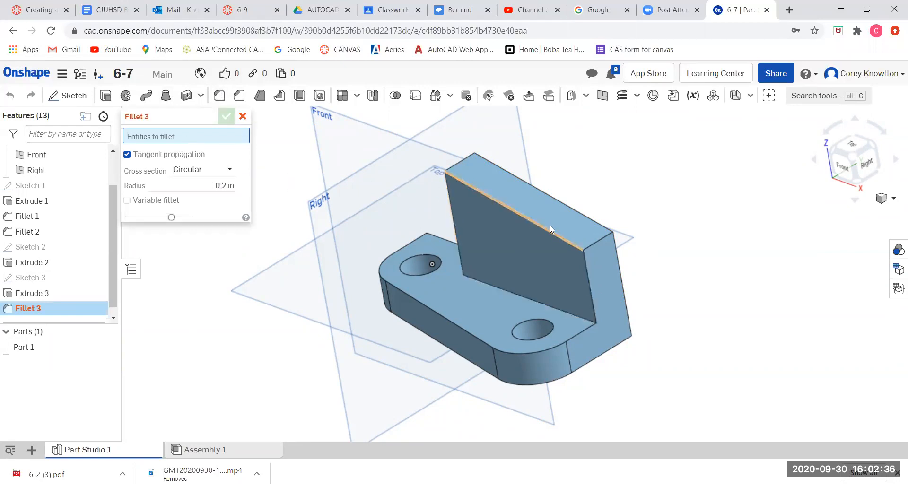
left_click(596, 241)
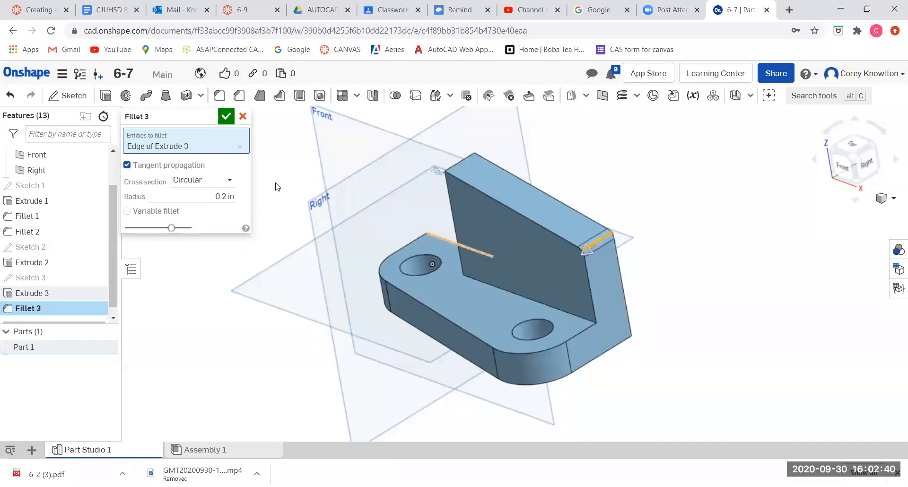
left_click(218, 196)
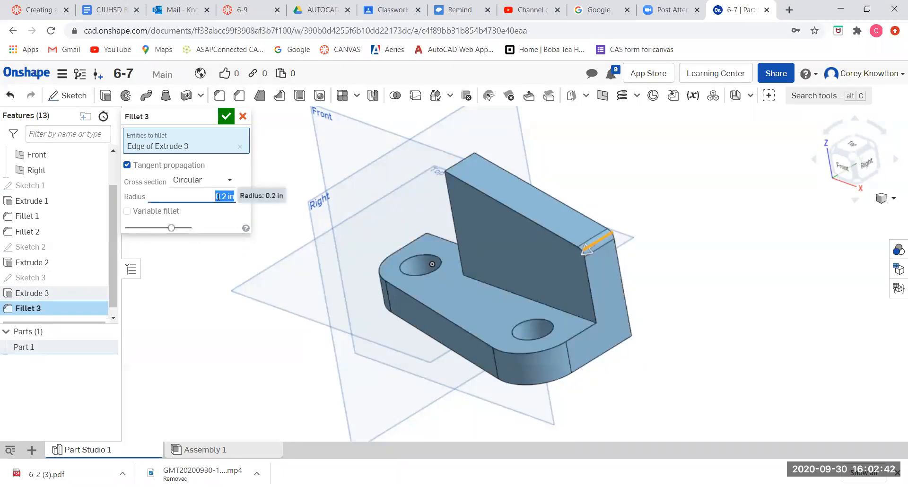
type("0.5")
key("Return")
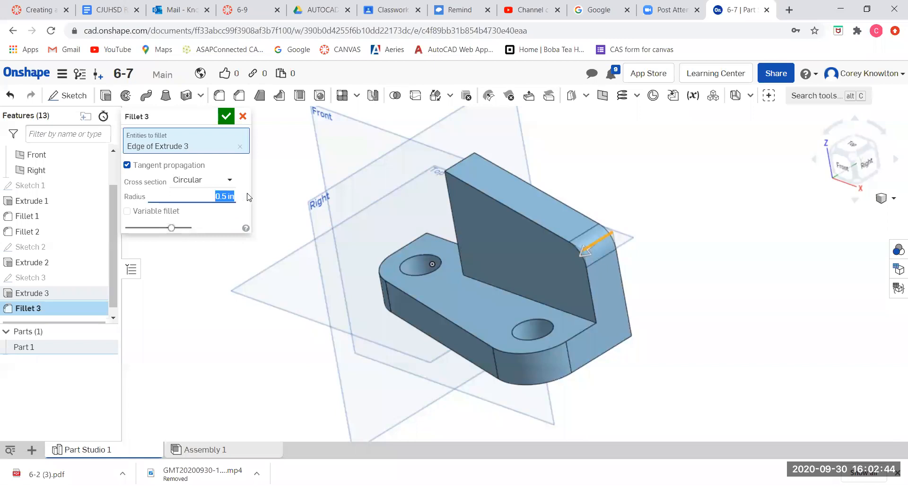
right_click_drag(426, 236, 465, 227)
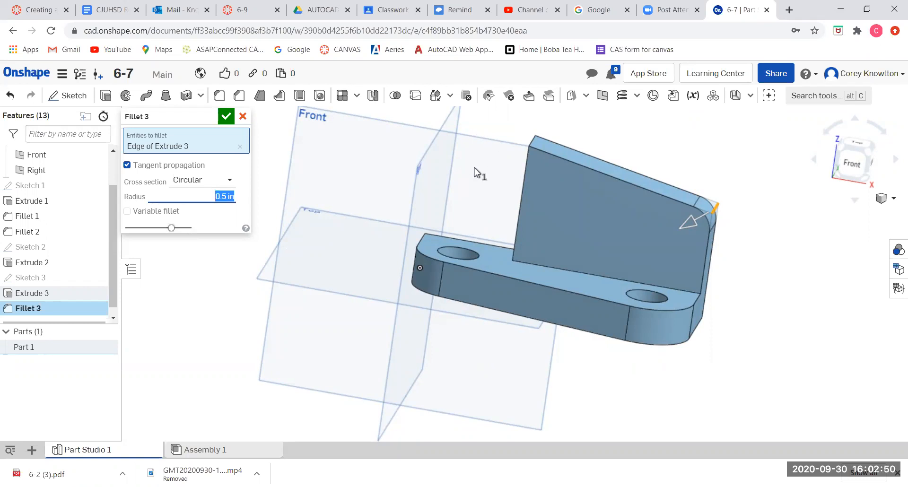
scroll(529, 144, "up", 2)
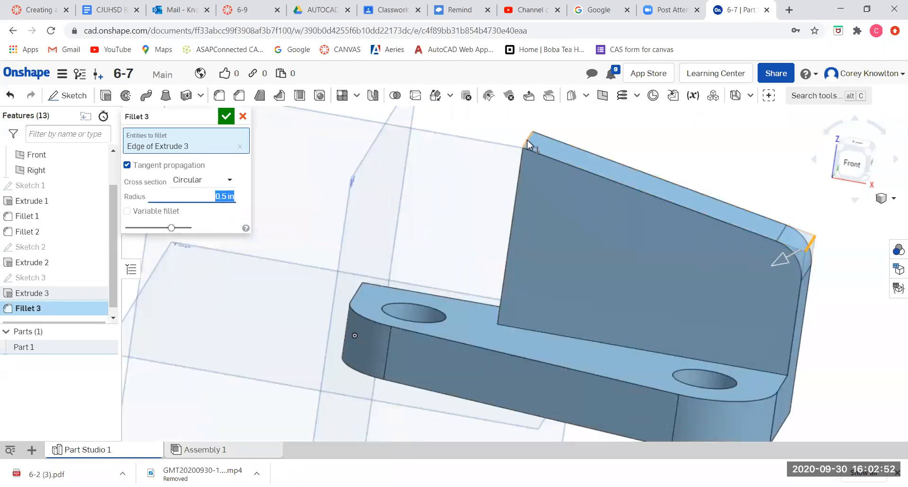
left_click(226, 116)
Try to fillet the upright's top edge at its tall end with a 1 in radius.
left_click(220, 96)
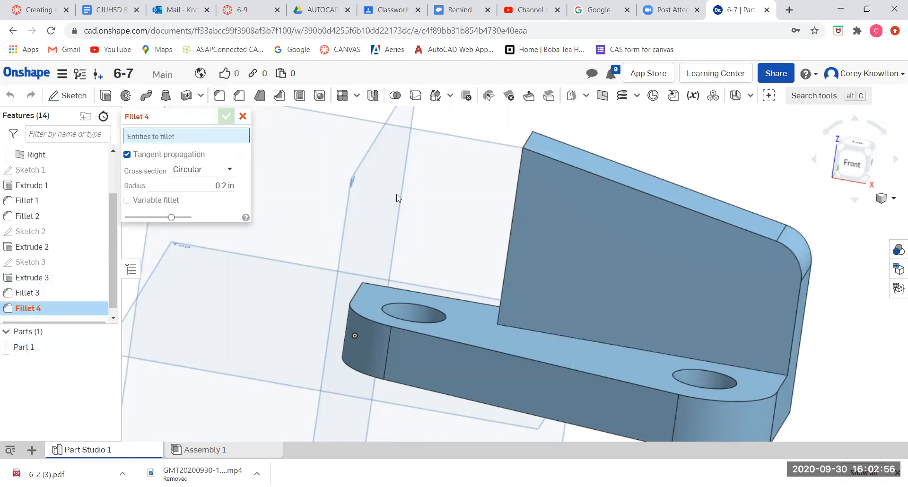
right_click_drag(426, 193, 442, 208)
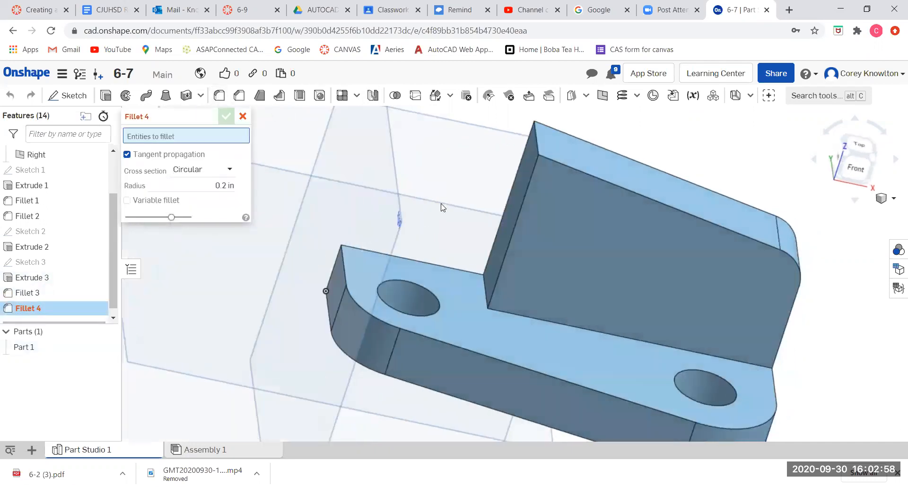
left_click(536, 143)
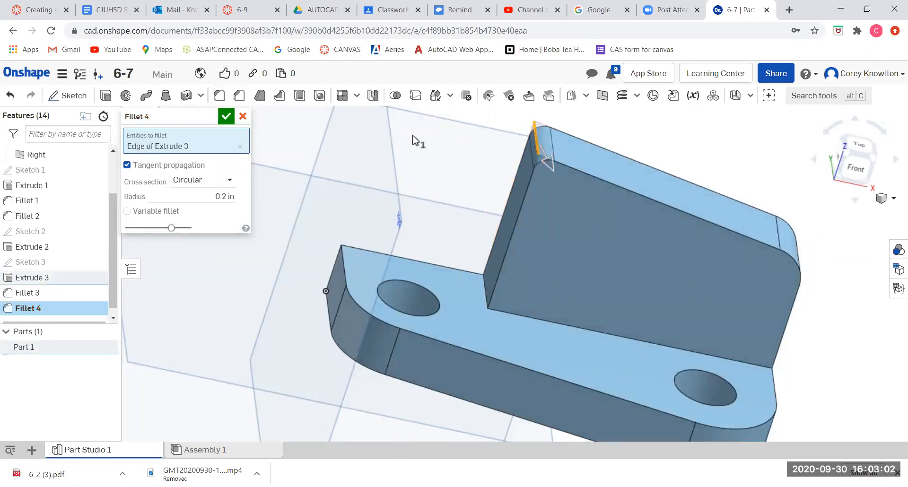
left_click(208, 196)
type("1")
key("Return")
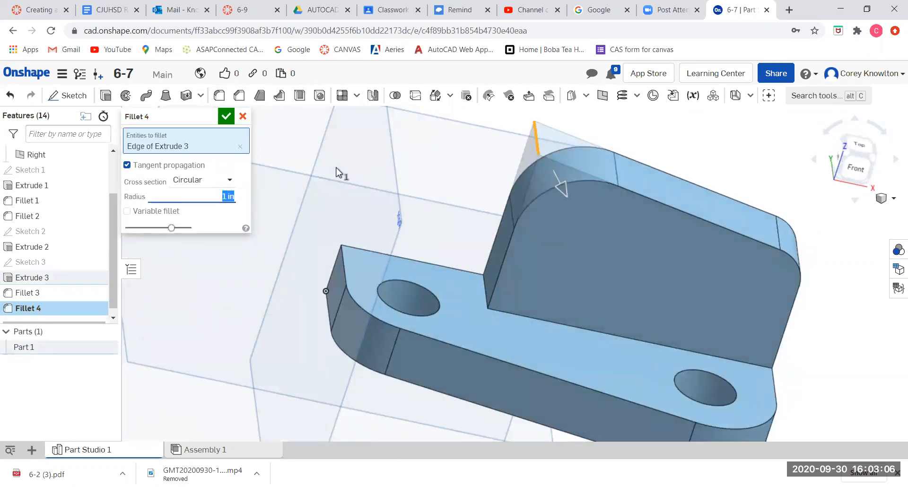
mouse_move(400, 172)
right_mouse_down()
mouse_move(420, 156)
mouse_move(410, 161)
right_mouse_up()
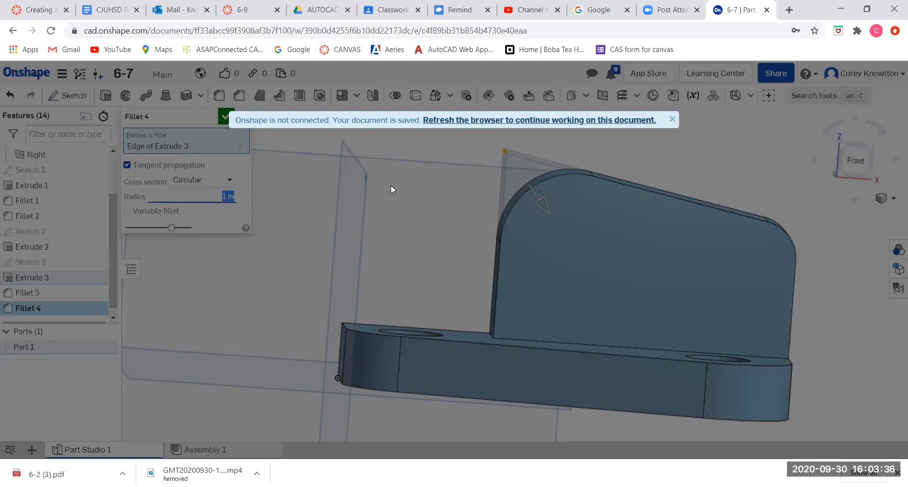
Reload the disconnected document in the browser.
right_click(558, 286)
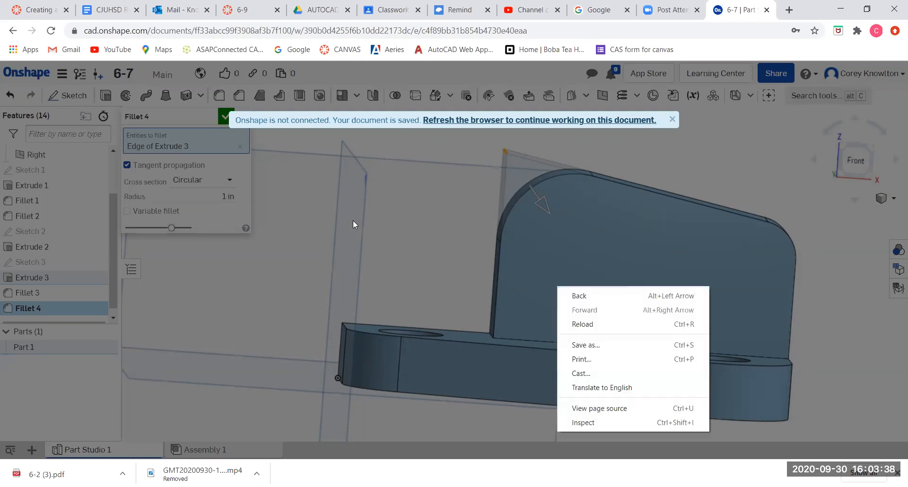
left_click(223, 116)
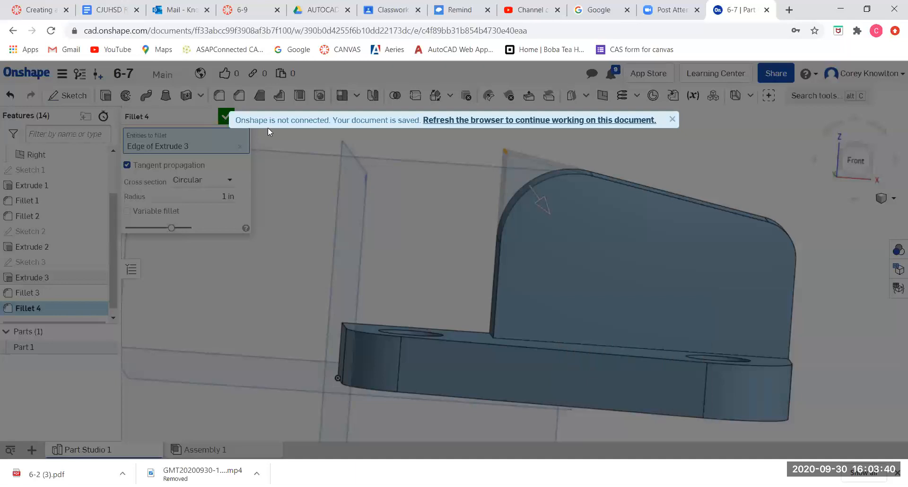
left_click(538, 120)
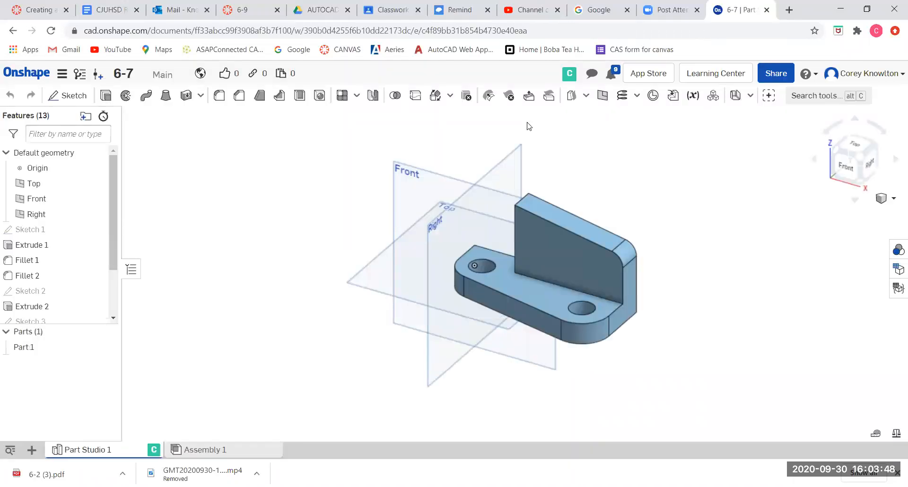
Fillet the upright's top edge at its tall end with a 1 in radius.
scroll(538, 225, "up", 5)
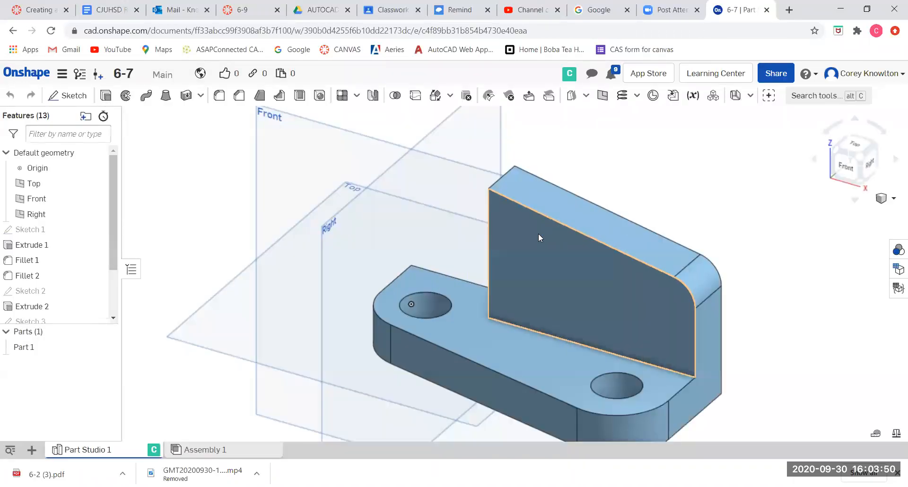
right_click_drag(564, 247, 550, 231)
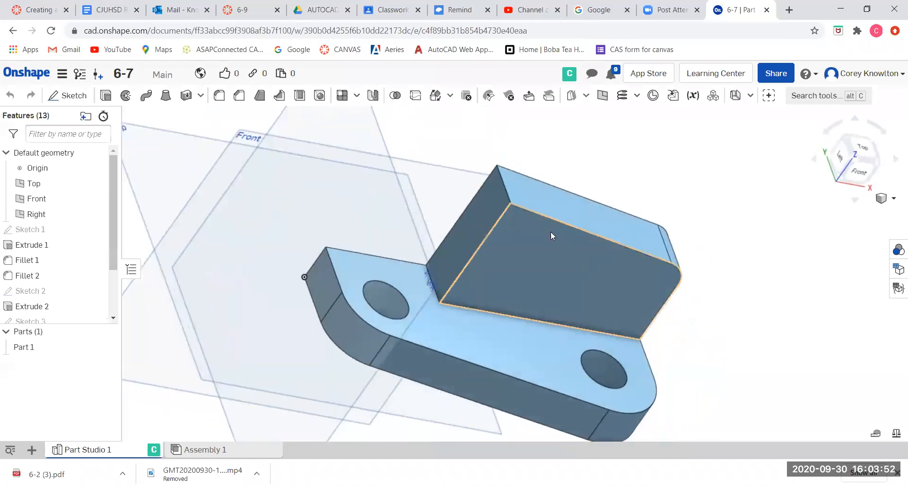
left_click(220, 97)
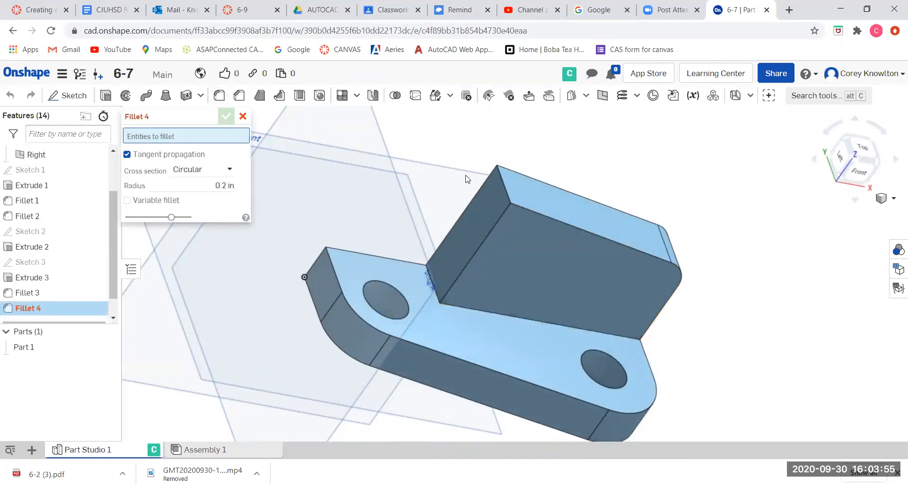
left_click(504, 187)
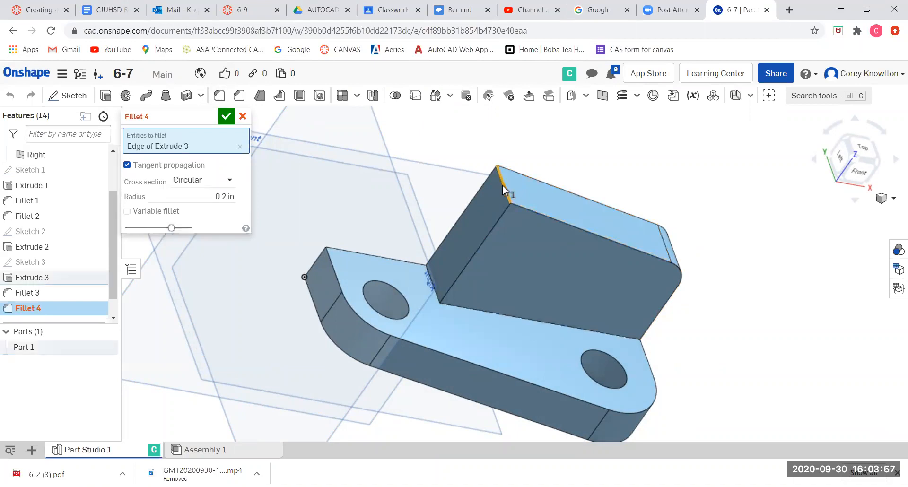
left_click(212, 194)
type("1")
key("Return")
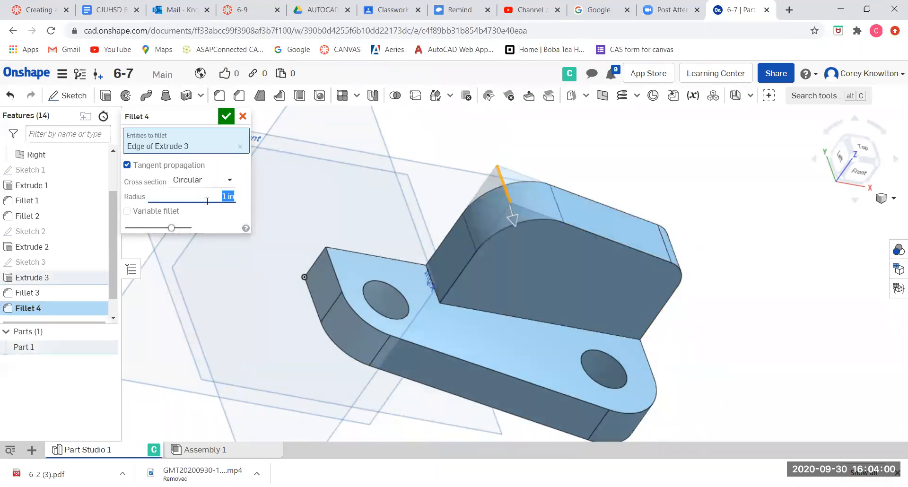
right_click_drag(466, 287, 600, 251)
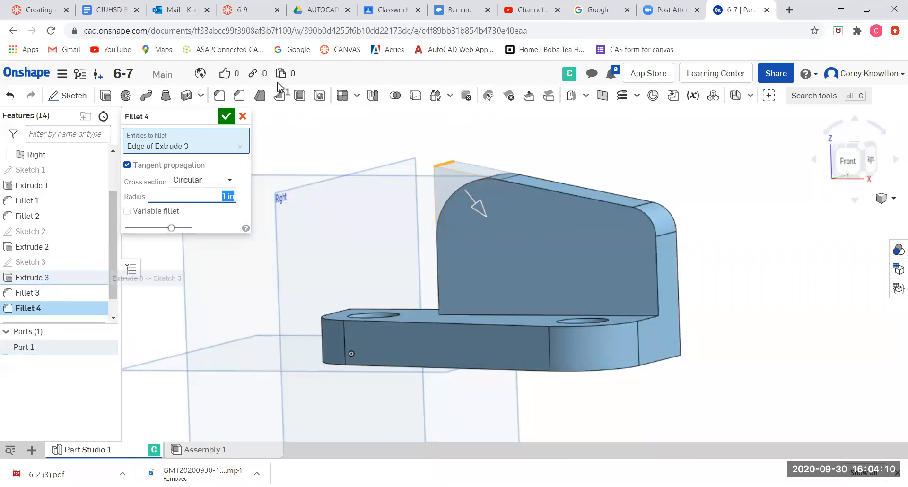
left_click(226, 116)
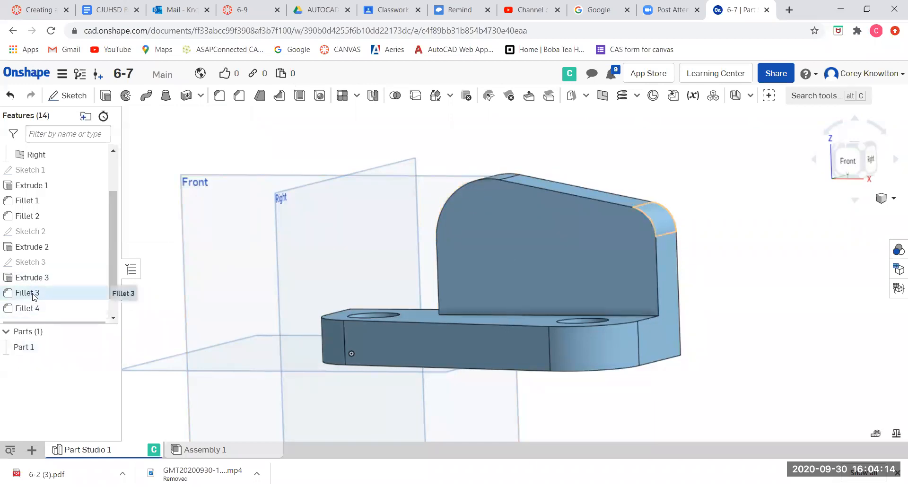
Edit the upright's sketch and set its shorter vertical dimension to 1.25 in.
double_click(33, 265)
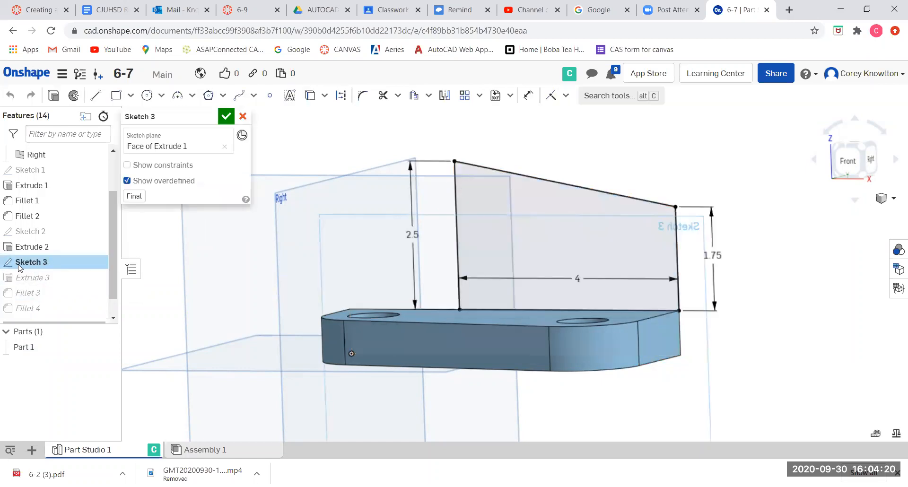
double_click(716, 256)
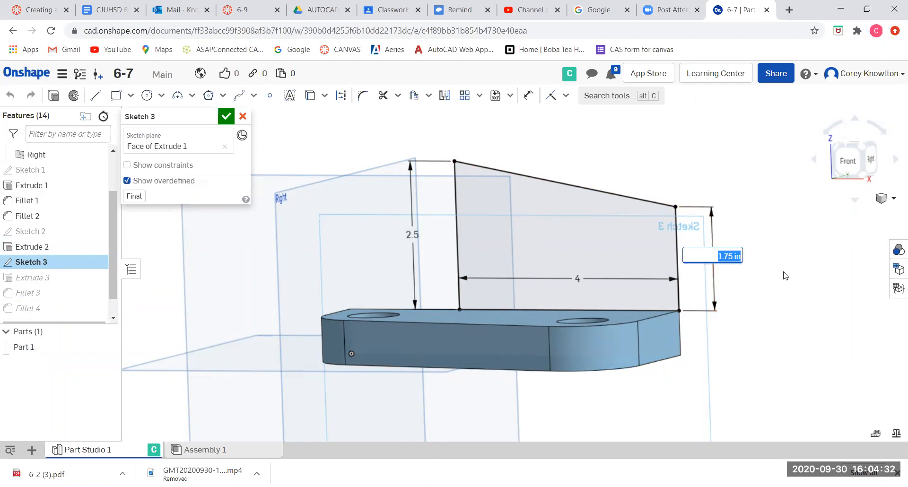
type("1.25")
key("Return")
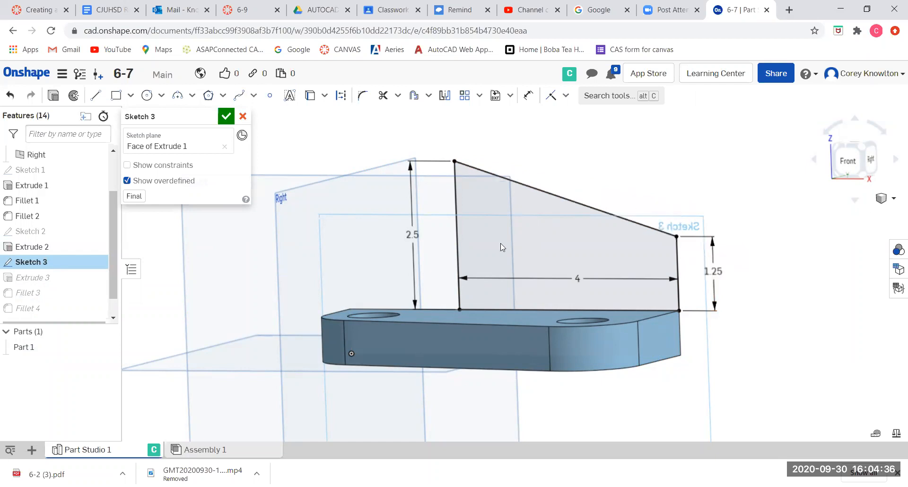
left_click(226, 116)
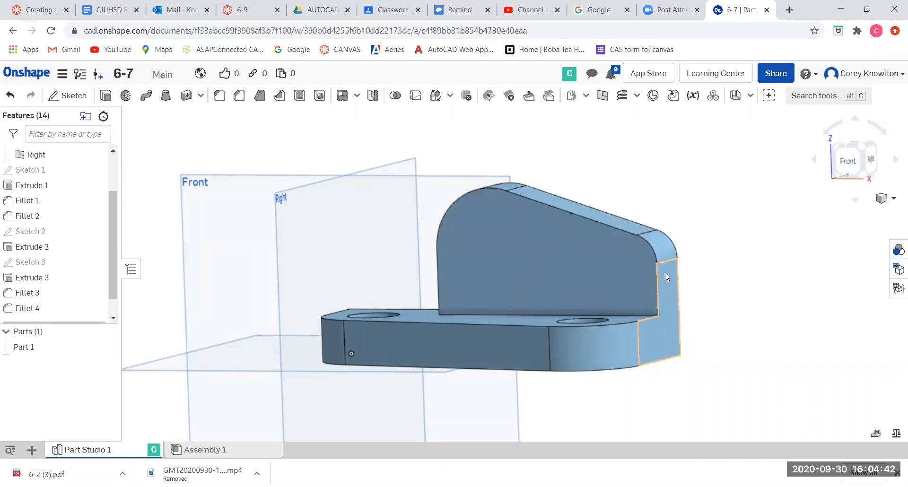
Start a sketch on the upright's front face and draw a circle centred on its rounded top end.
mouse_move(765, 269)
right_mouse_down()
mouse_move(756, 289)
mouse_move(756, 270)
right_mouse_up()
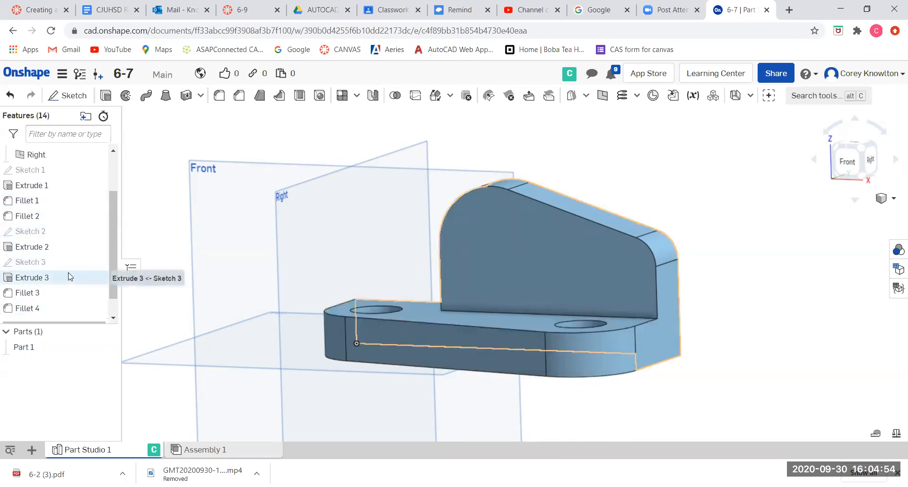
left_click(480, 246)
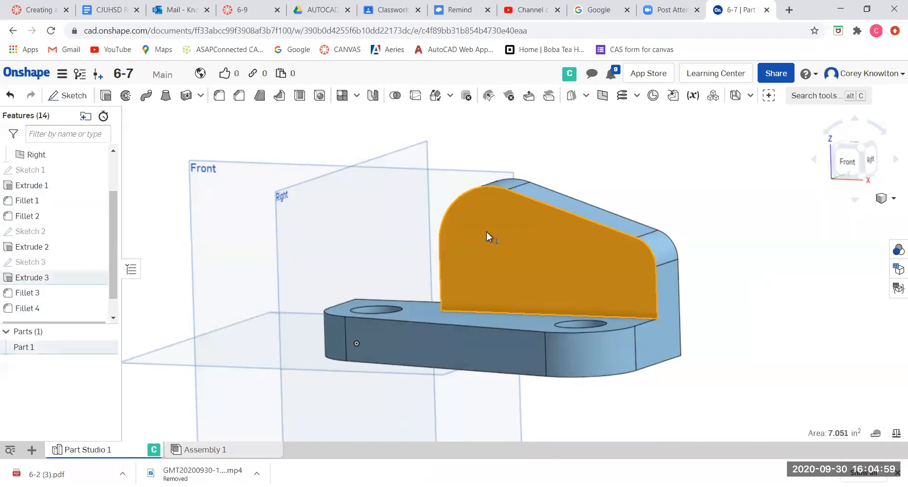
left_click(843, 166)
scroll(603, 124, "up", 5)
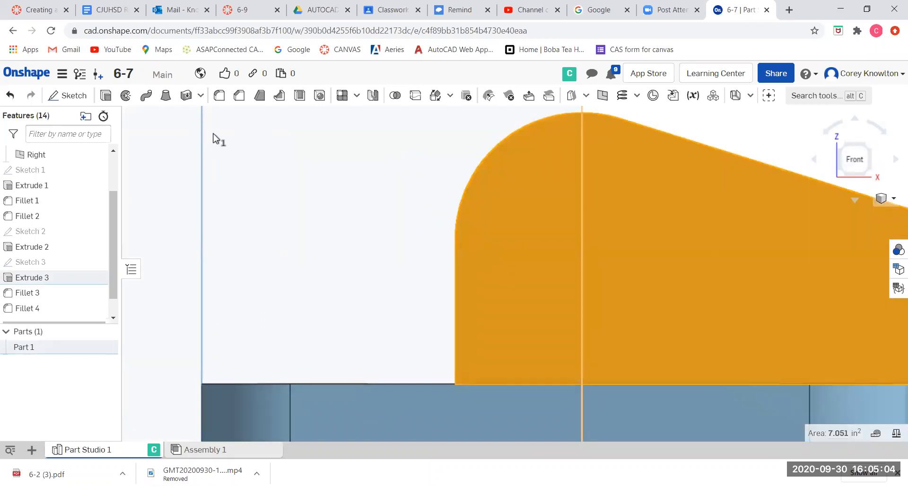
left_click(74, 95)
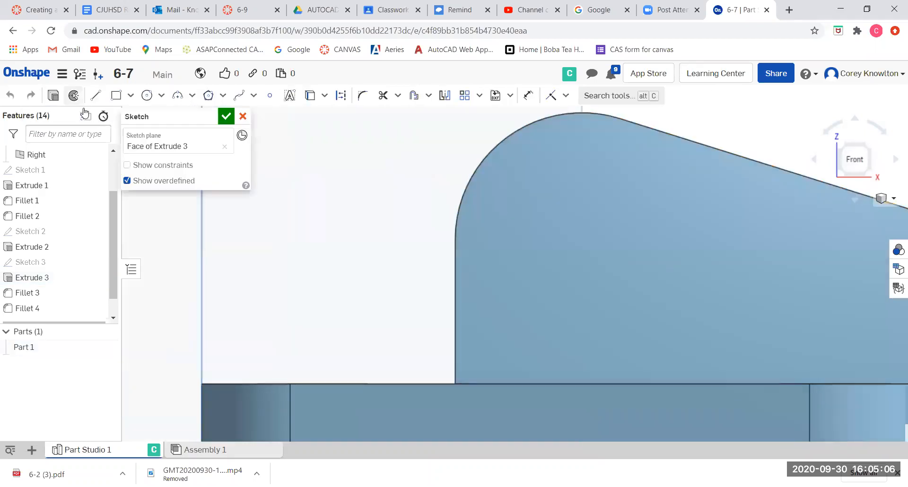
left_click(147, 95)
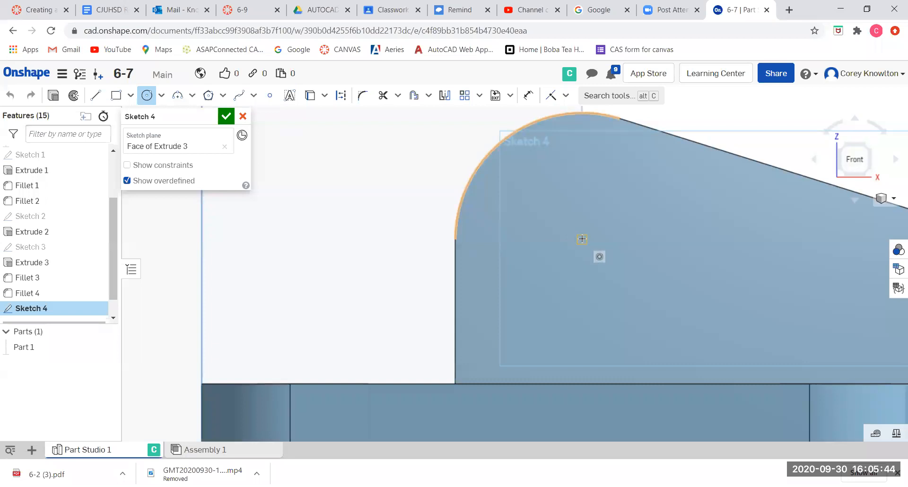
left_click(582, 239)
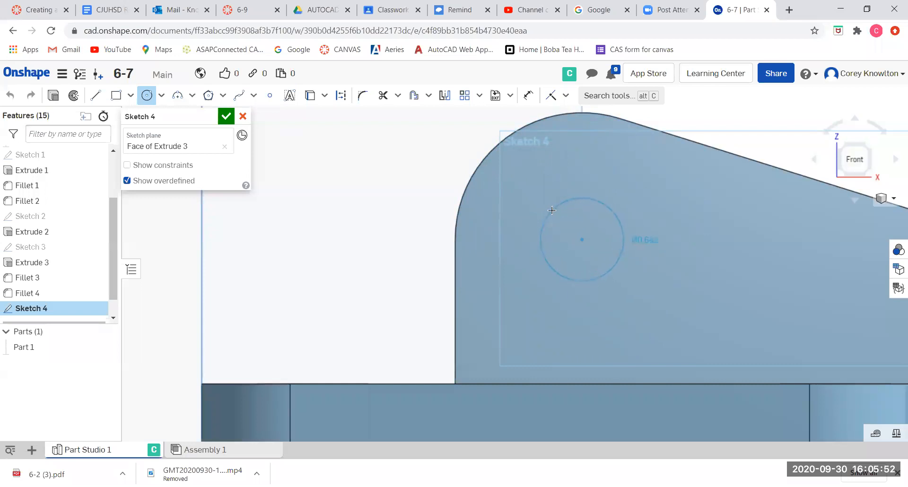
left_click(551, 209)
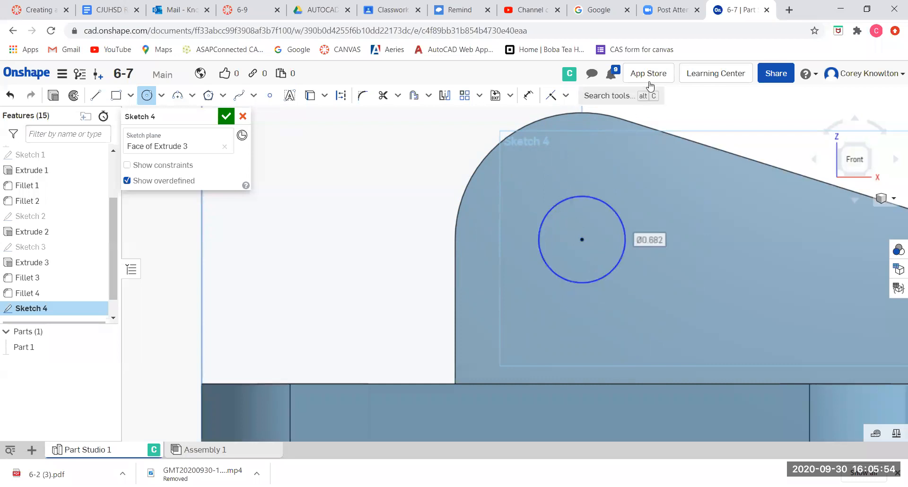
Dimension the circle's diameter to 0.75 in and finish the sketch.
left_click(529, 95)
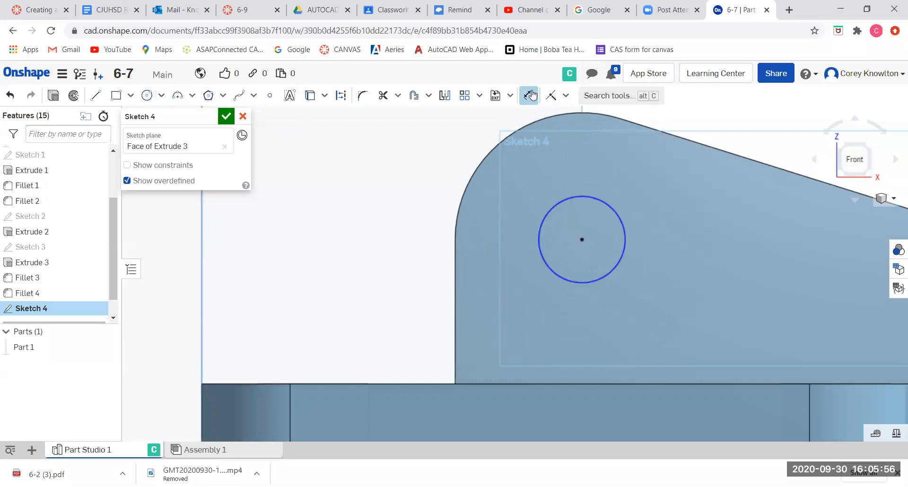
left_click(620, 216)
left_click(675, 213)
key("BackSpace")
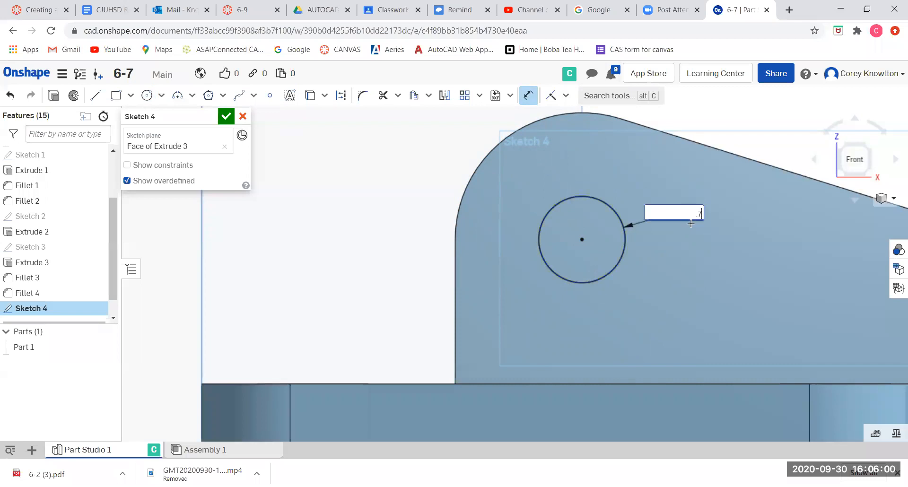
key("Return")
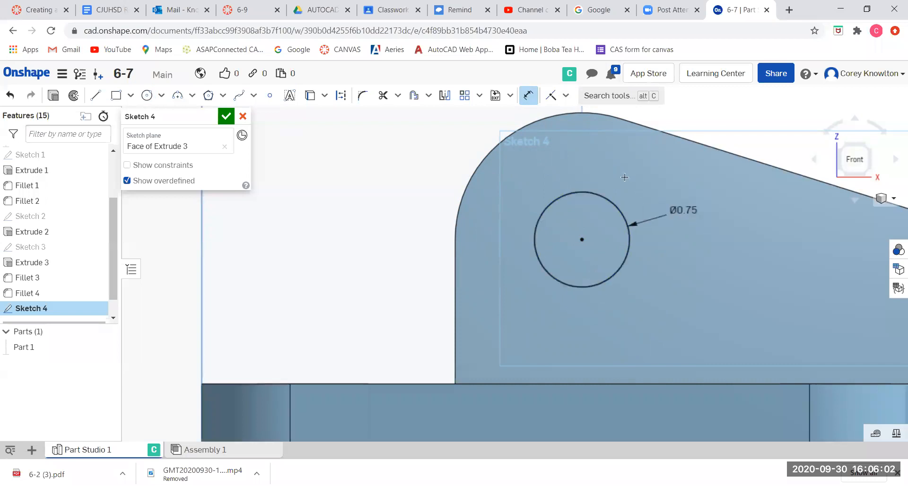
left_click(226, 116)
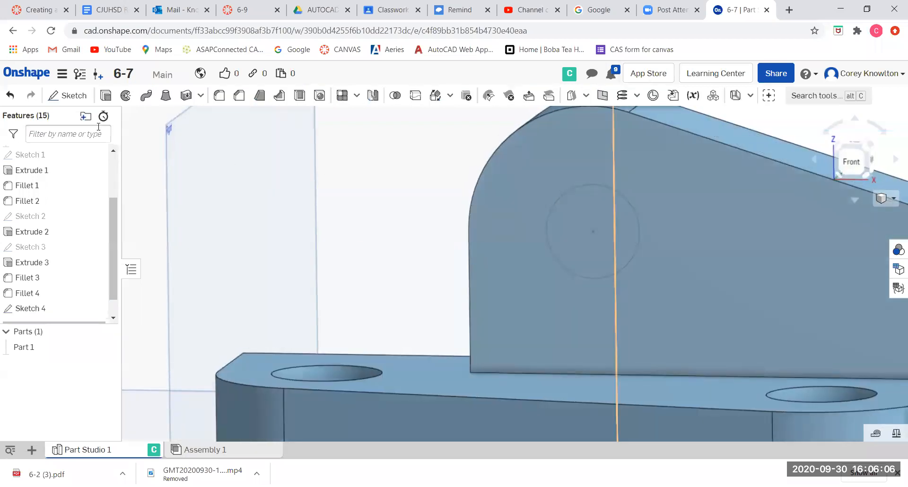
Extrude-remove the circle through all to cut a hole in the upright.
left_click(567, 229)
left_click(106, 95)
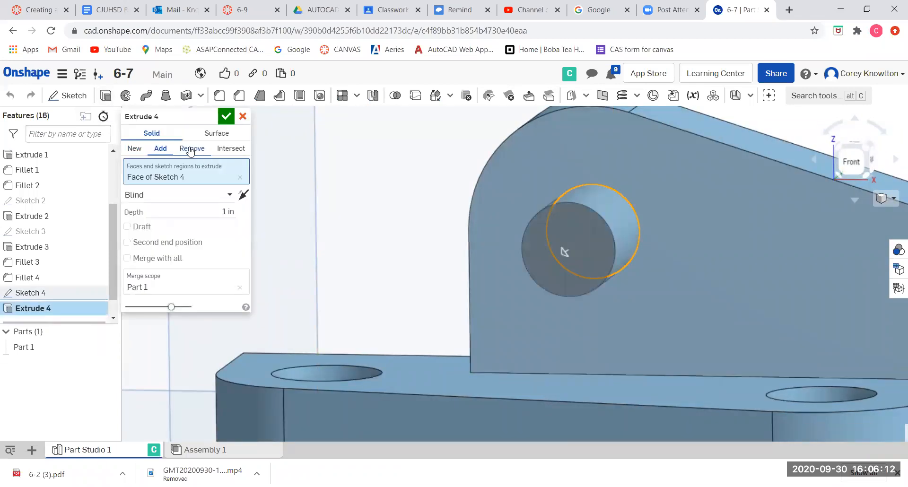
left_click(191, 150)
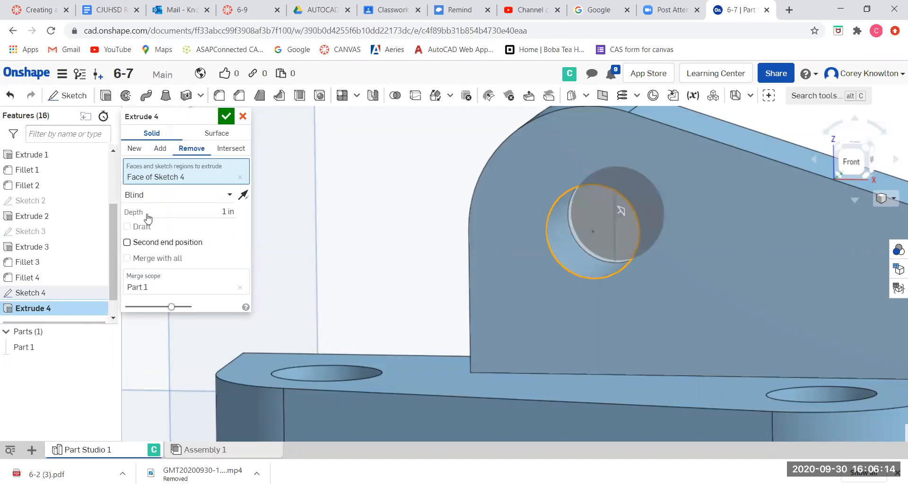
left_click(144, 197)
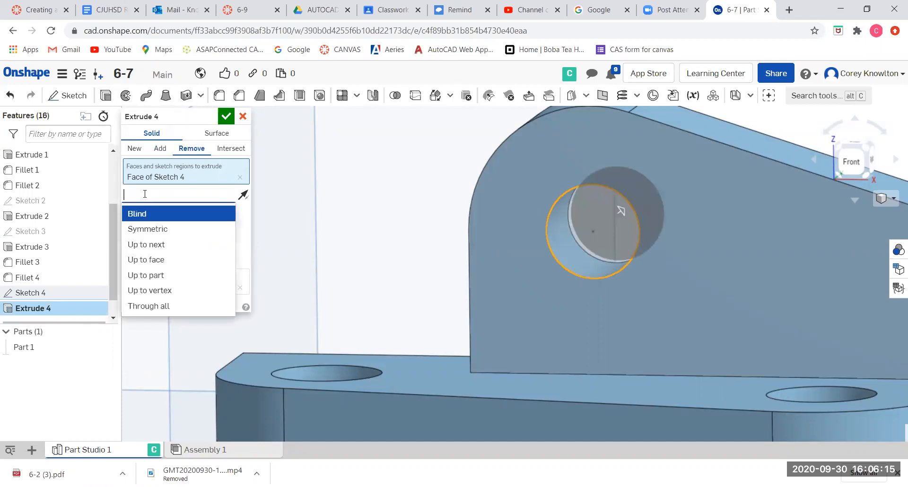
left_click(152, 306)
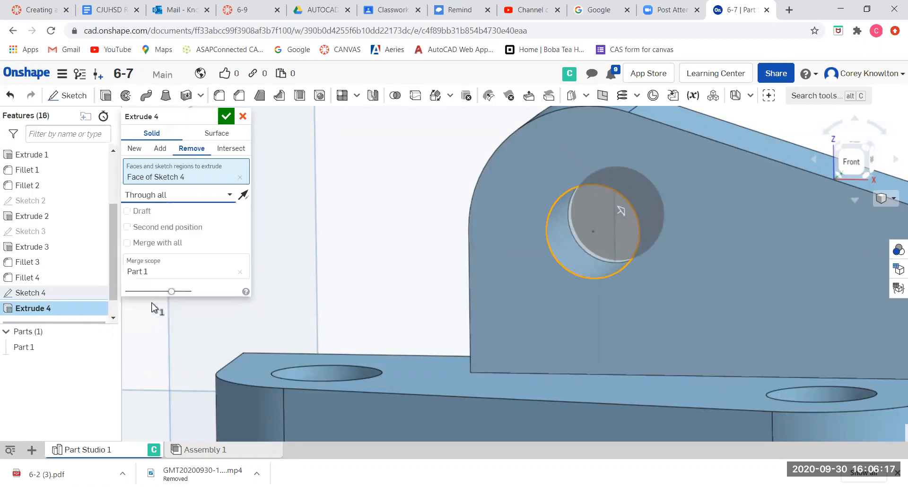
left_click(227, 117)
Create a new drawing from the ANSI_A_INCH.dwt template with no views.
scroll(263, 225, "down", 5)
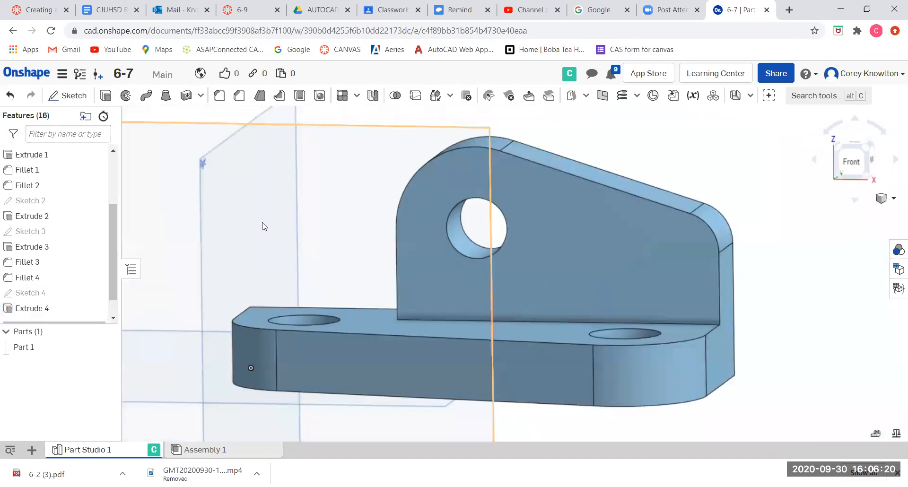
scroll(310, 225, "up", 4)
right_click_drag(310, 225, 295, 239)
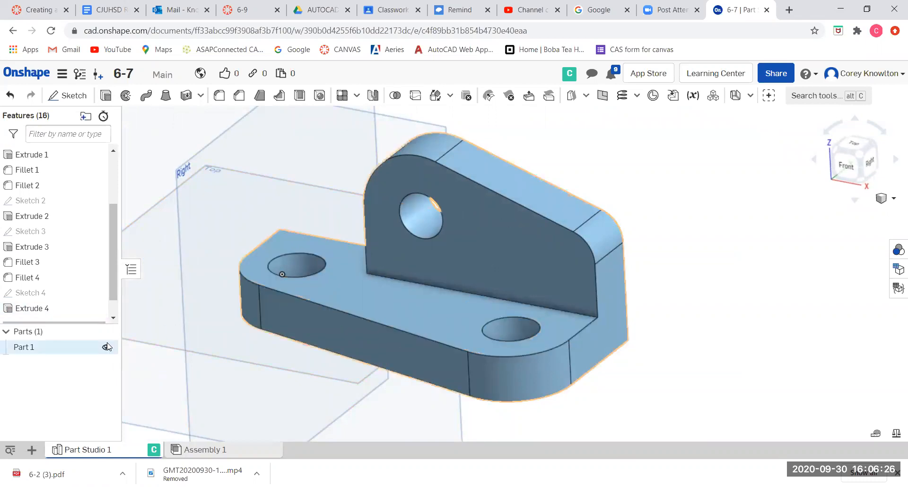
left_click(32, 450)
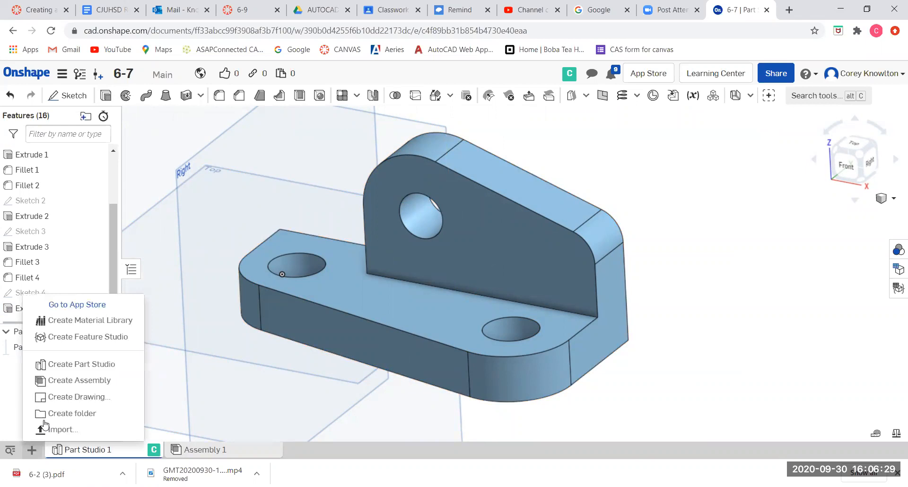
left_click(67, 400)
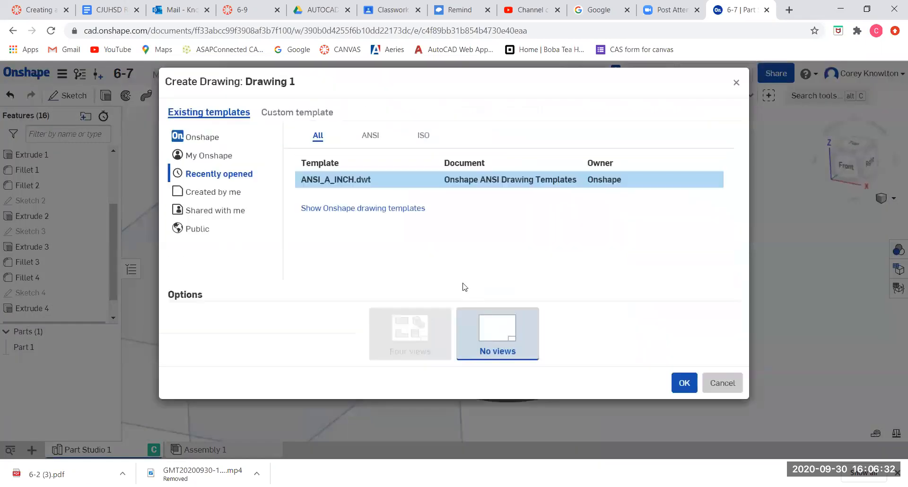
left_click(673, 391)
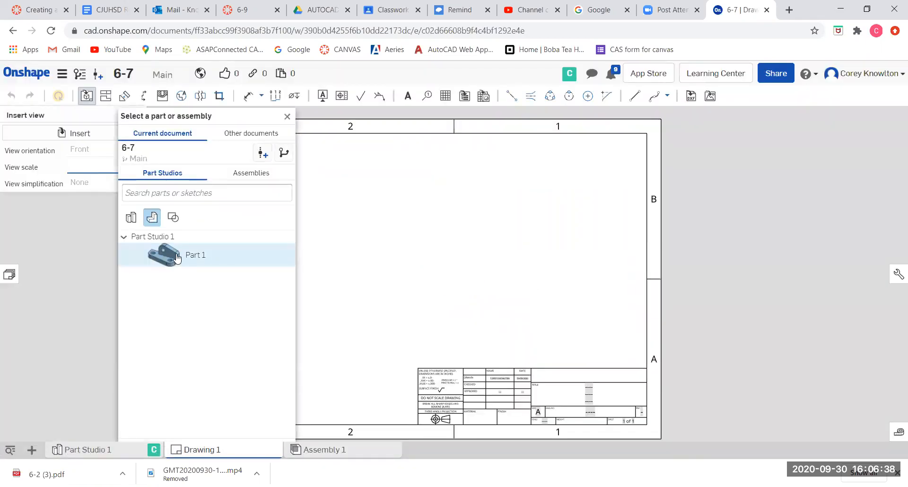
Insert Part 1's front view, then project top, right and isometric views from it.
left_click(177, 258)
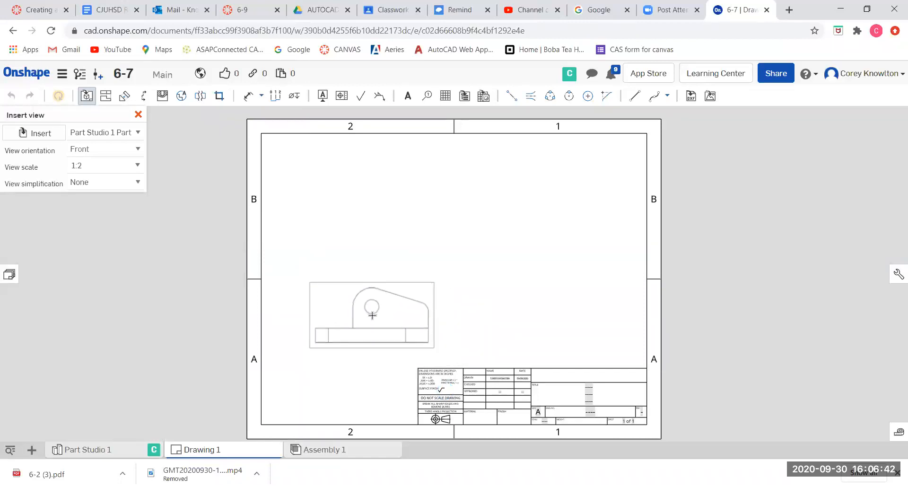
left_click(372, 315)
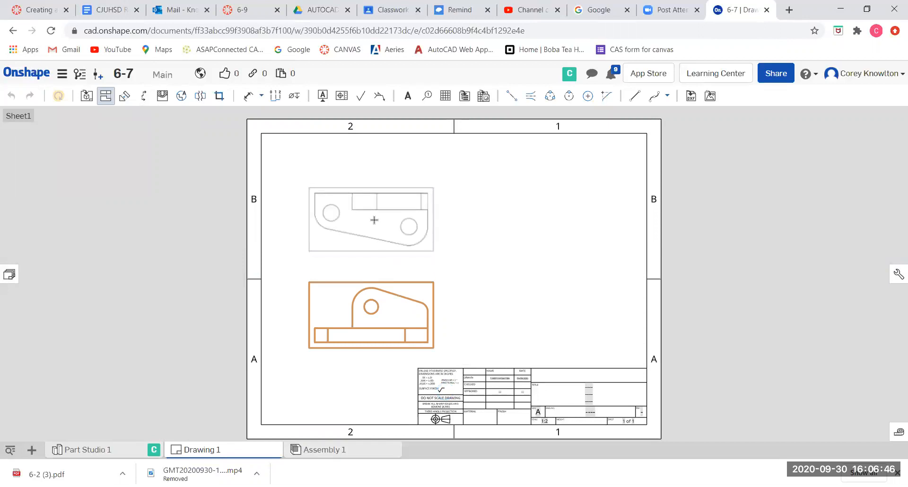
left_click(374, 220)
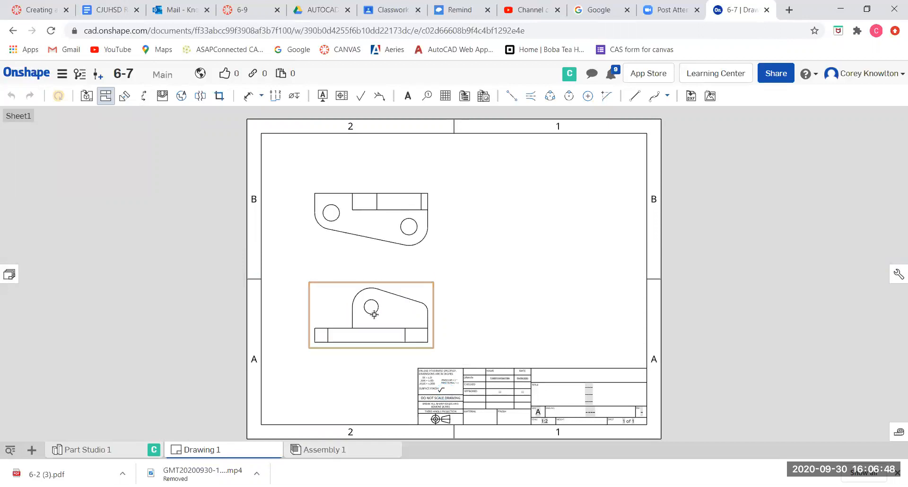
left_click(499, 319)
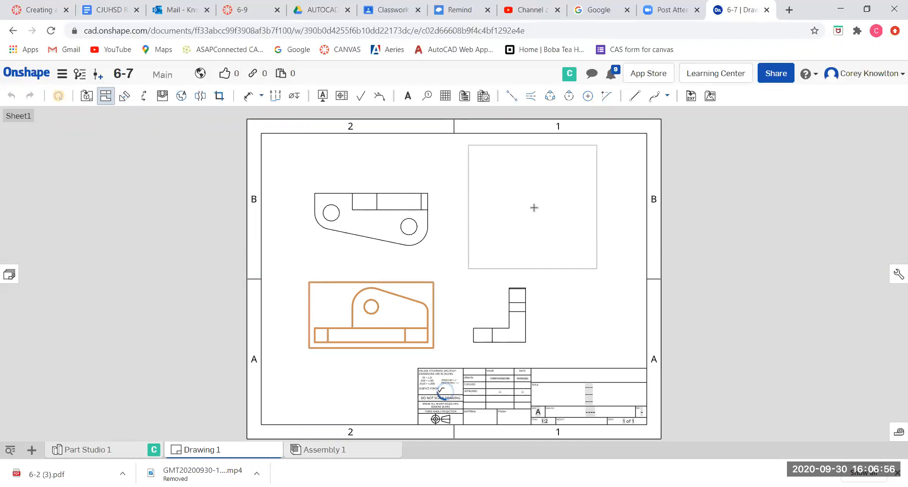
left_click(534, 208)
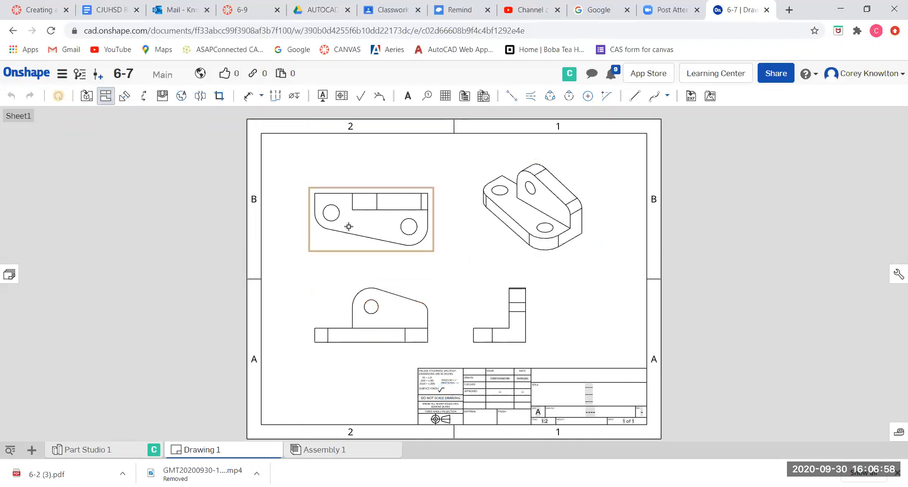
key("Escape")
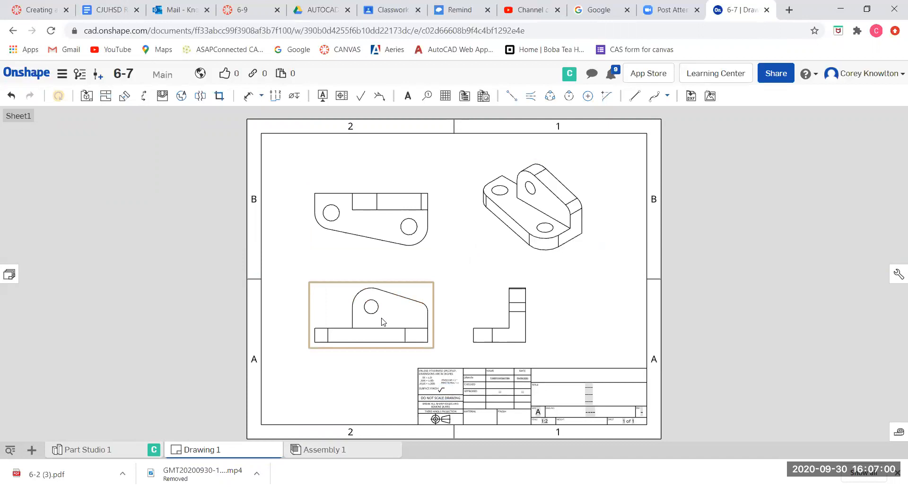
Show hidden lines in the front, top and right views.
right_click(382, 322)
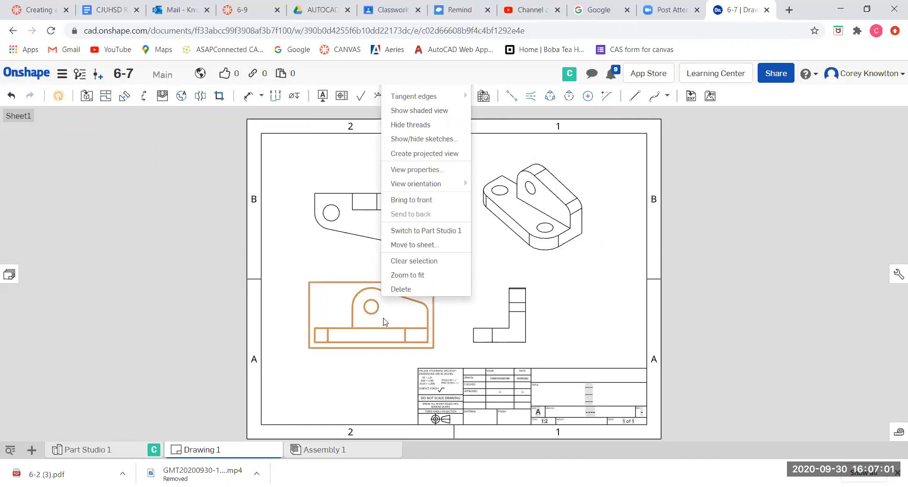
right_click(371, 352)
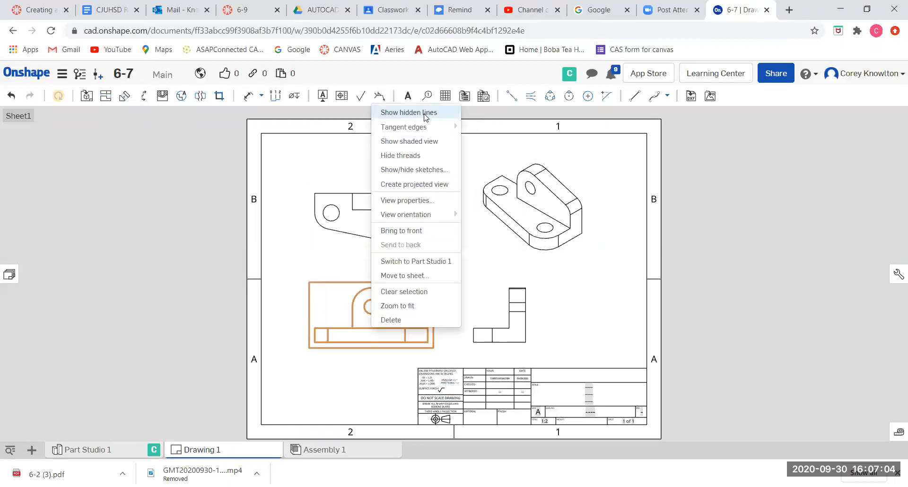
left_click(424, 113)
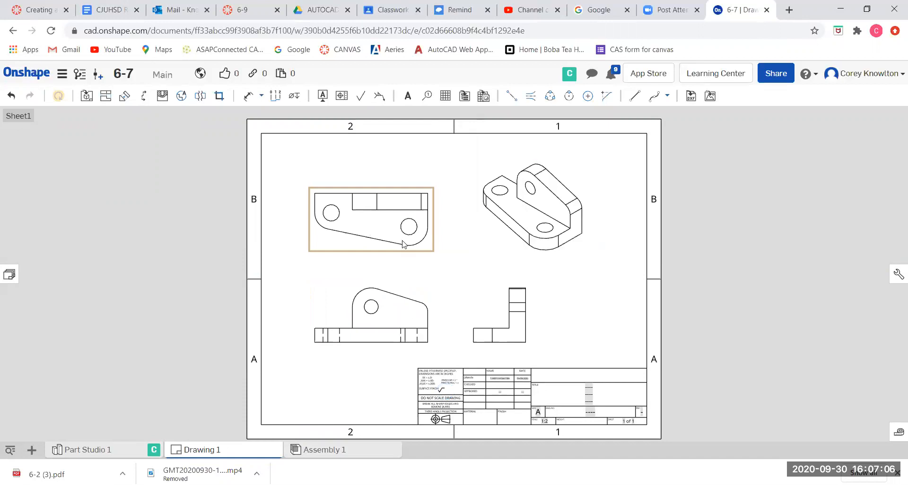
right_click(400, 206)
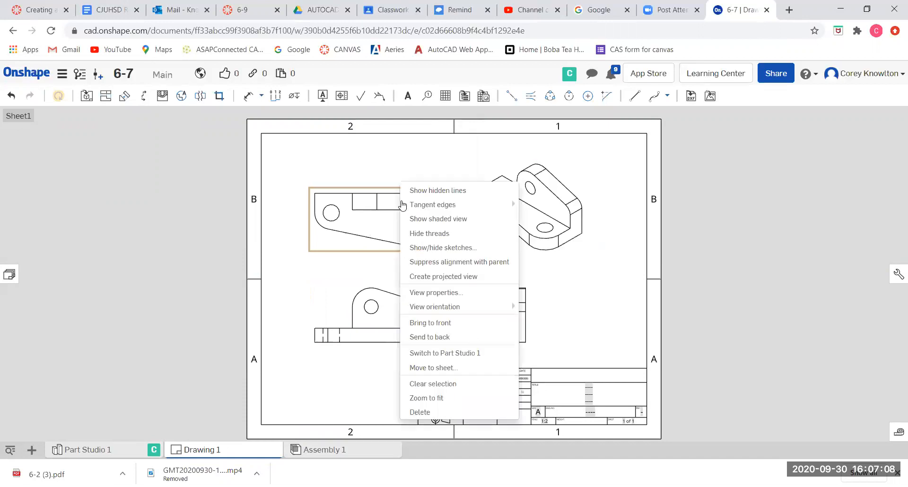
left_click(424, 191)
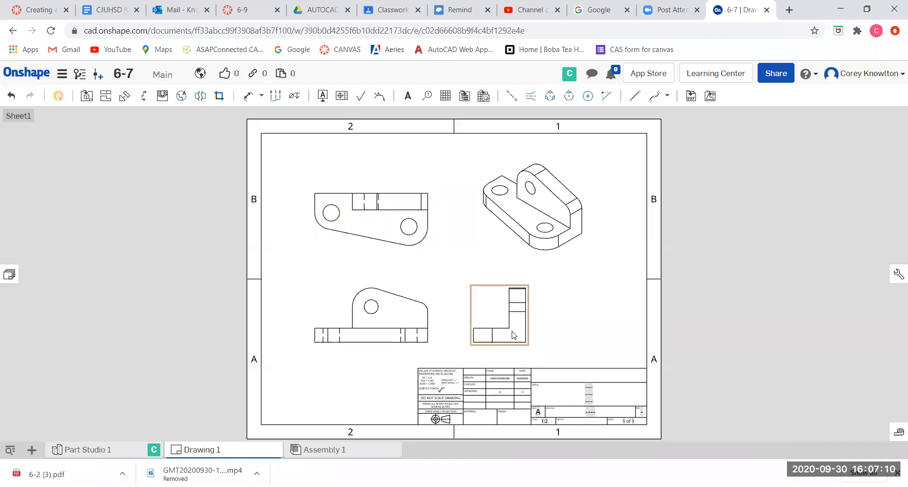
right_click(512, 334)
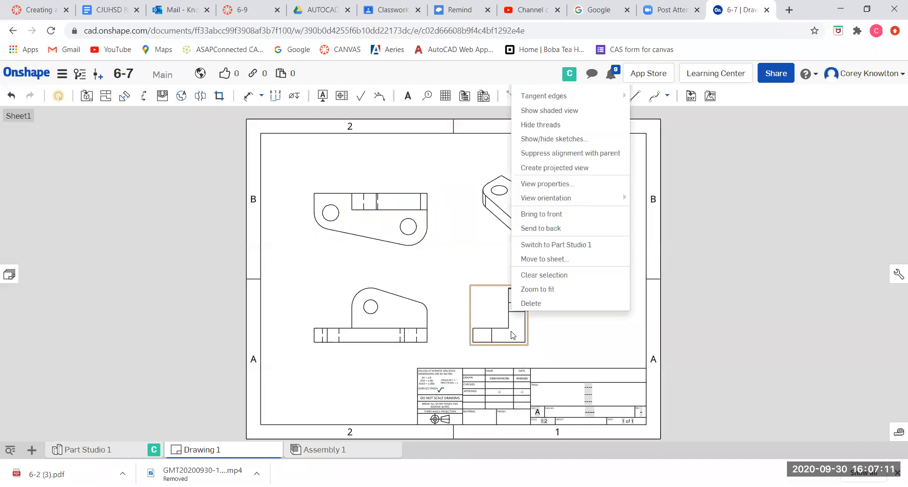
right_click(486, 351)
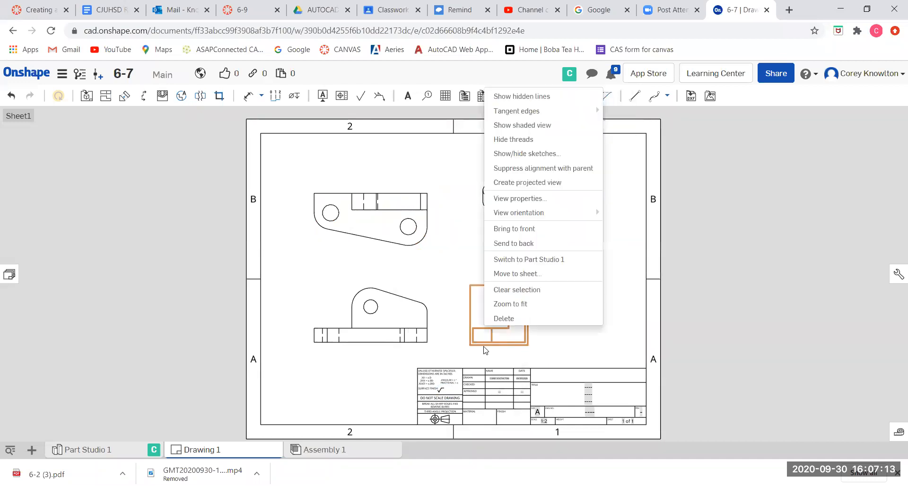
left_click(495, 95)
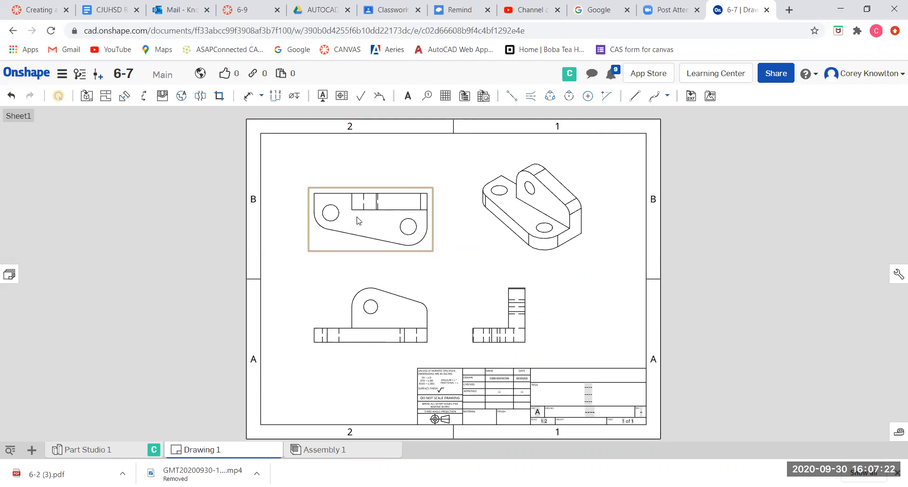
scroll(358, 217, "up", 3)
scroll(358, 217, "up", 1)
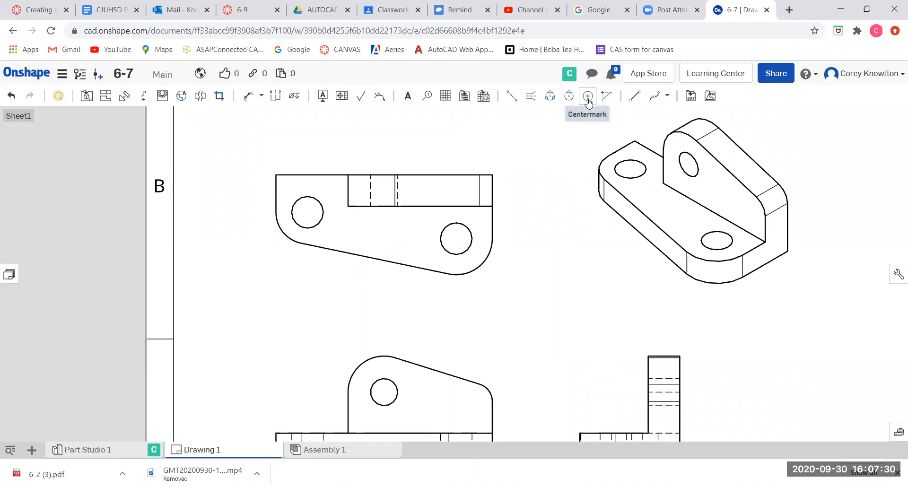
Draw crossing 2 point centerlines through the left base hole in the top view.
left_click(511, 97)
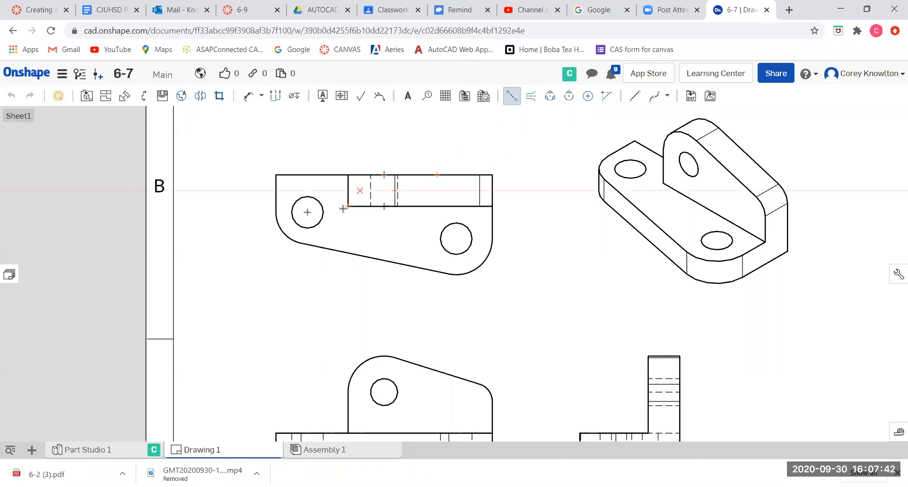
left_click(307, 195)
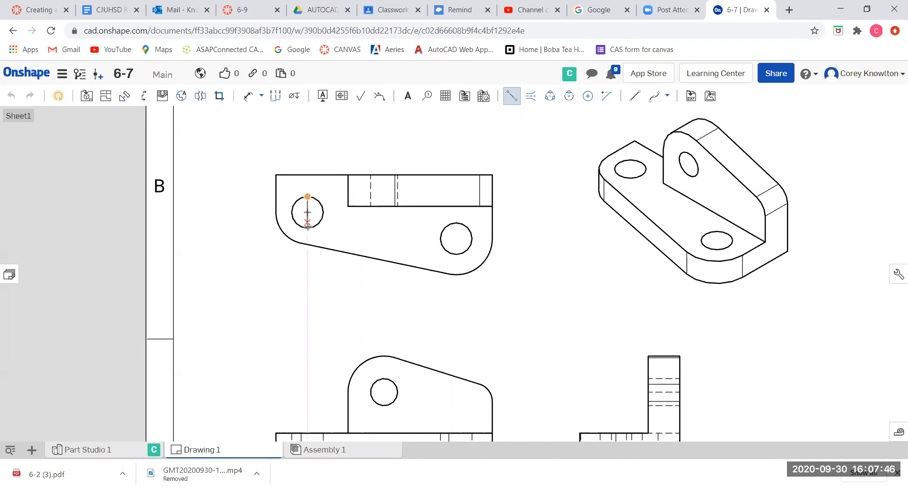
left_click(307, 228)
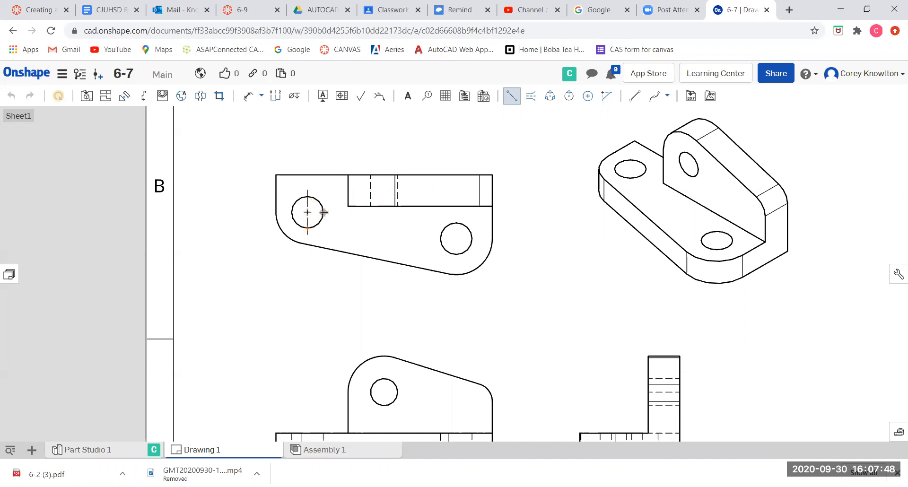
left_click(323, 212)
left_click(290, 212)
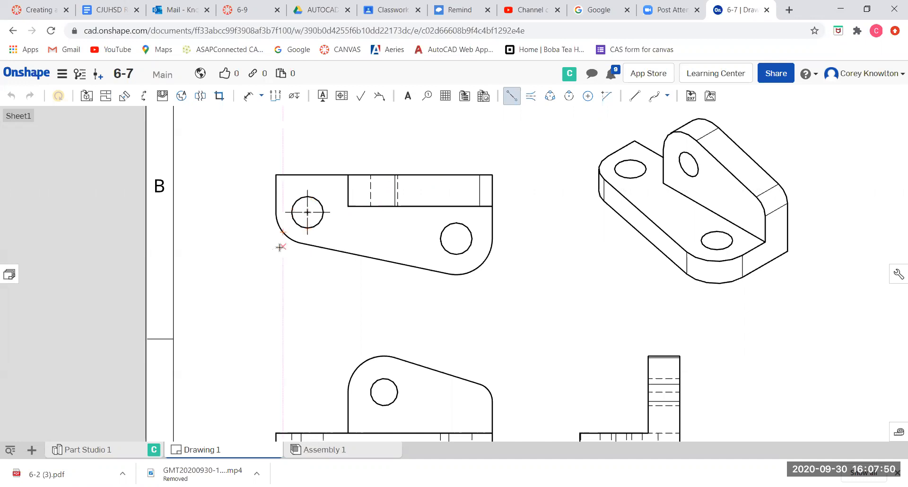
Draw crossing 2 point centerlines through the right base hole in the top view.
left_click(473, 238)
left_click(440, 238)
left_click(456, 222)
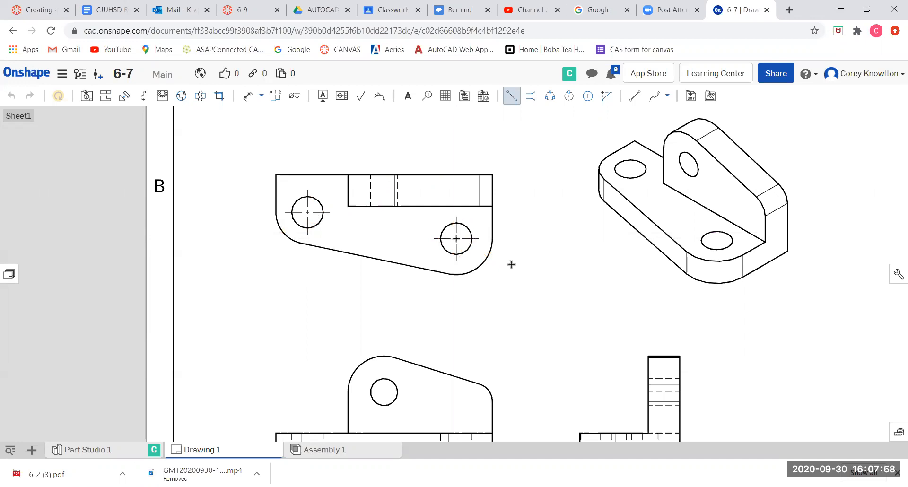
scroll(529, 277, "down", 1)
scroll(399, 367, "up", 3)
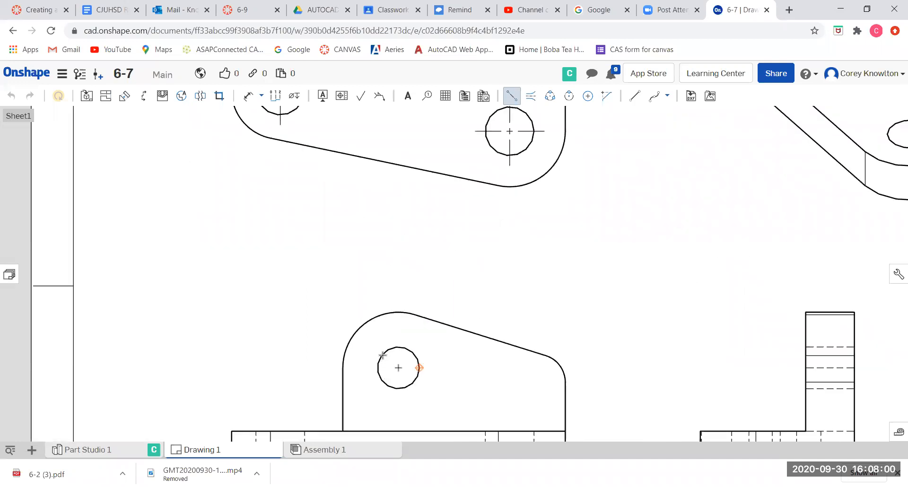
Draw crossing 2 point centerlines through the upright's hole in the front view.
left_click(398, 347)
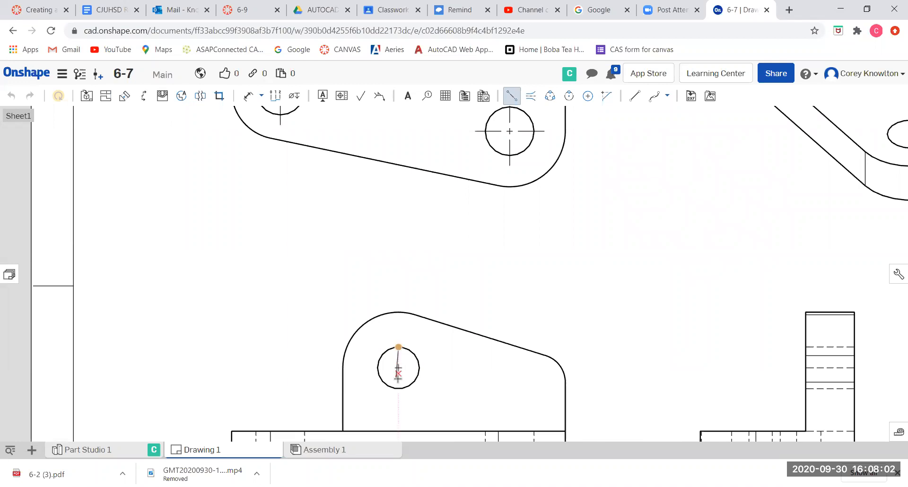
left_click(398, 388)
left_click(419, 367)
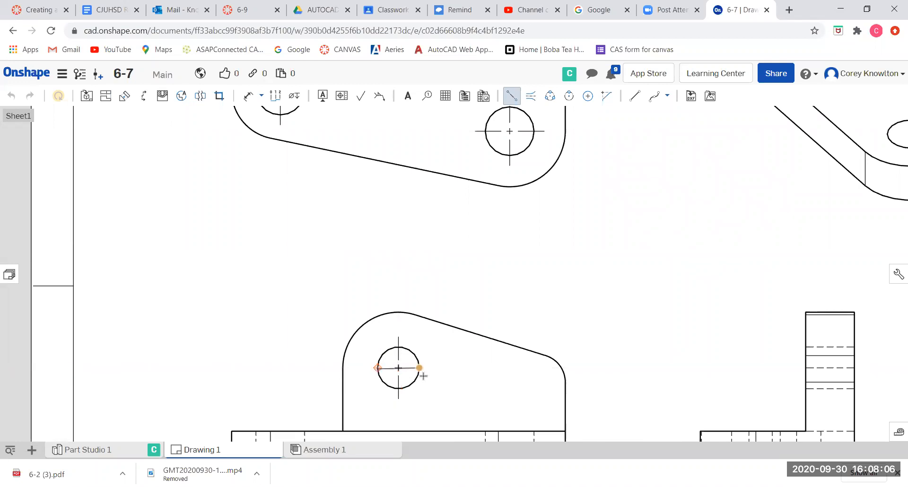
scroll(481, 360, "down", 3)
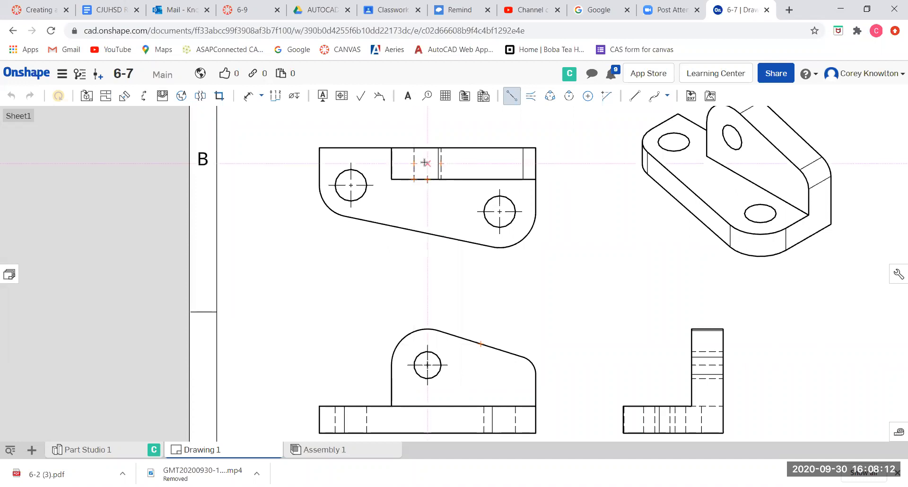
scroll(424, 162, "up", 2)
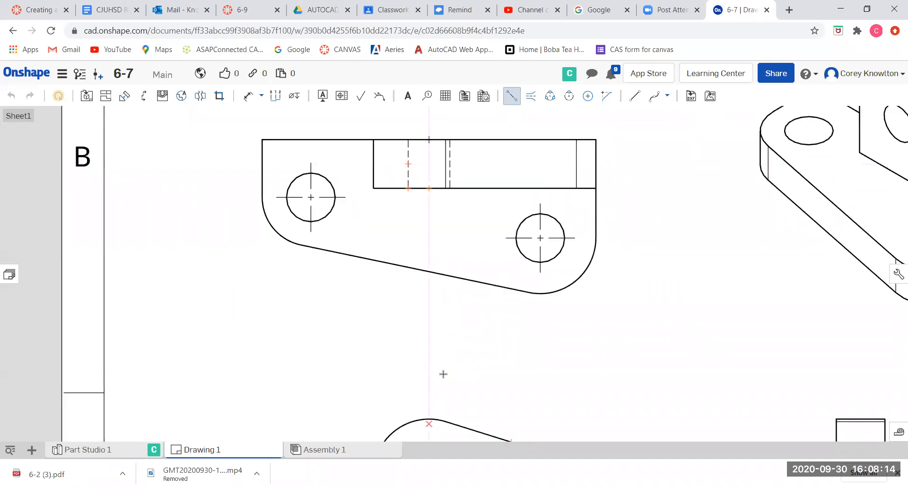
scroll(445, 383, "down", 3)
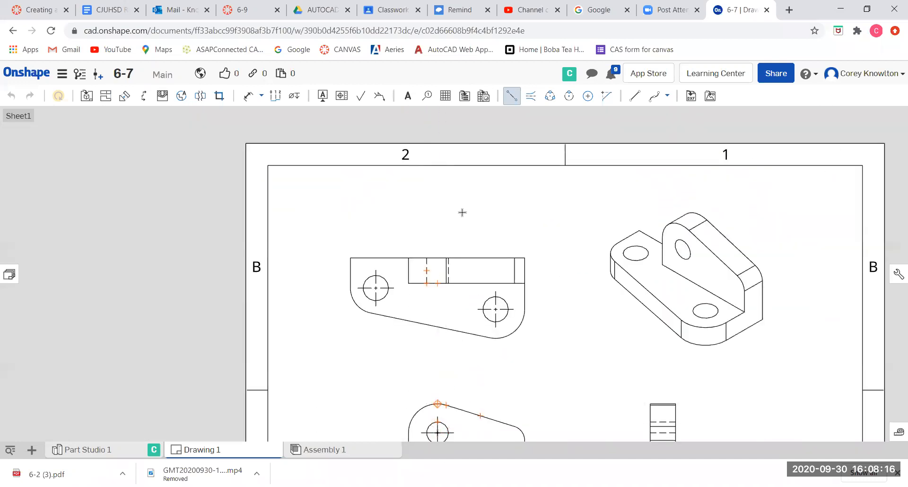
scroll(427, 279, "up", 3)
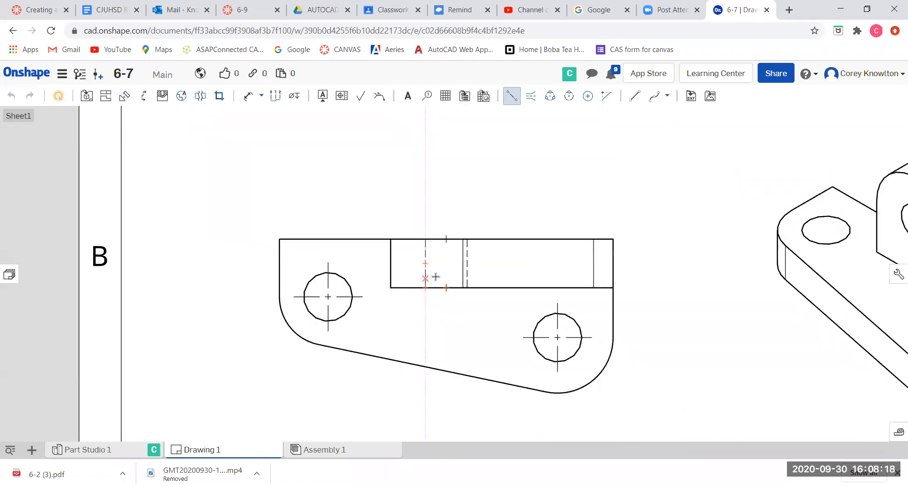
Add an edge to edge centerline between the upright hole's hidden lines in the top view.
left_click(531, 97)
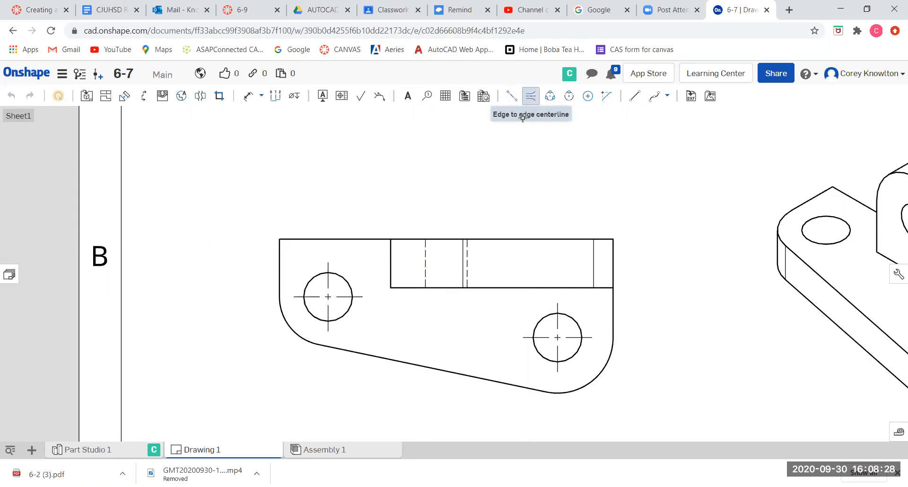
left_click(468, 263)
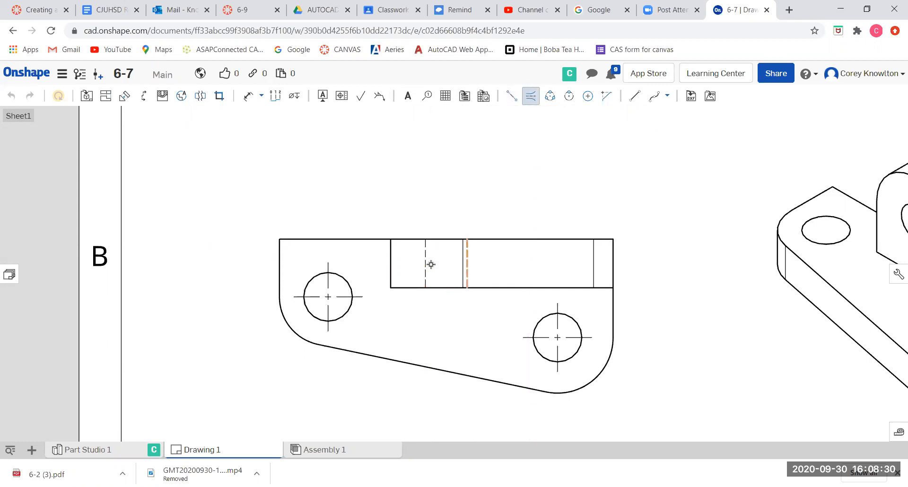
left_click(426, 264)
Add edge to edge centerlines between the hidden lines of both base holes in the front view.
scroll(449, 300, "down", 5)
scroll(563, 328, "down", 2)
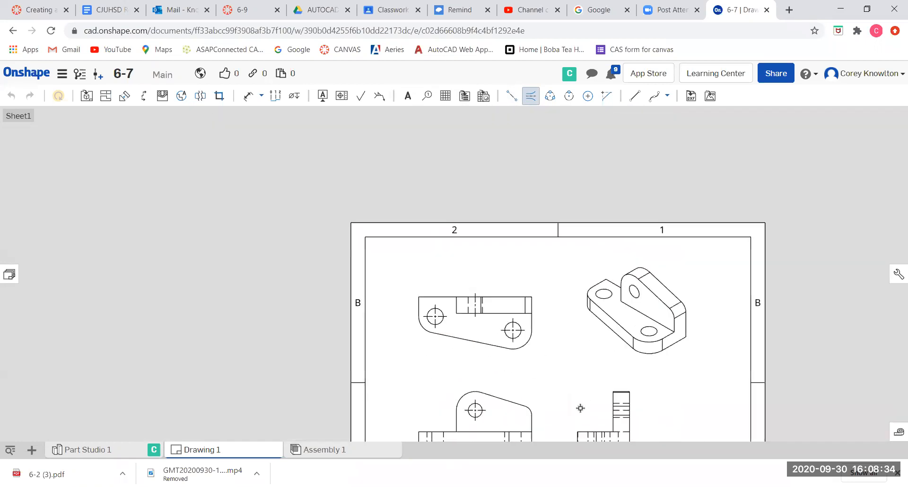
scroll(561, 310, "down", 3)
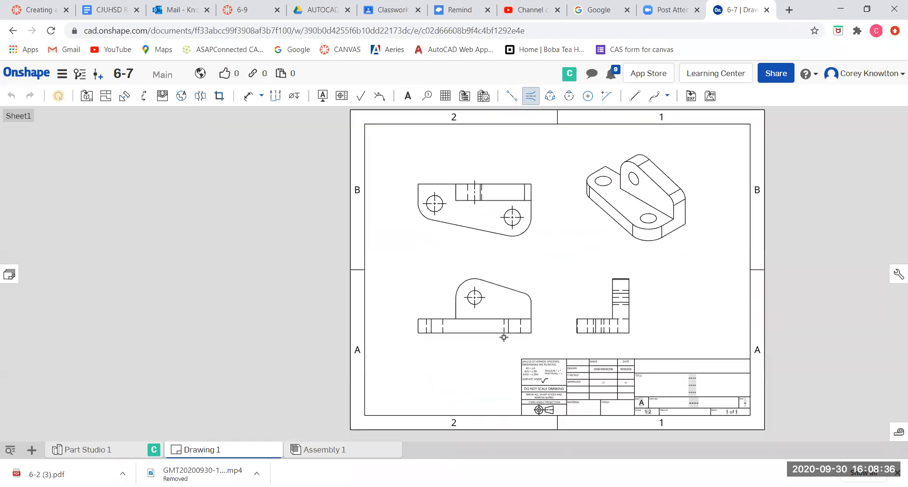
scroll(504, 342, "up", 3)
left_click(504, 306)
left_click(359, 308)
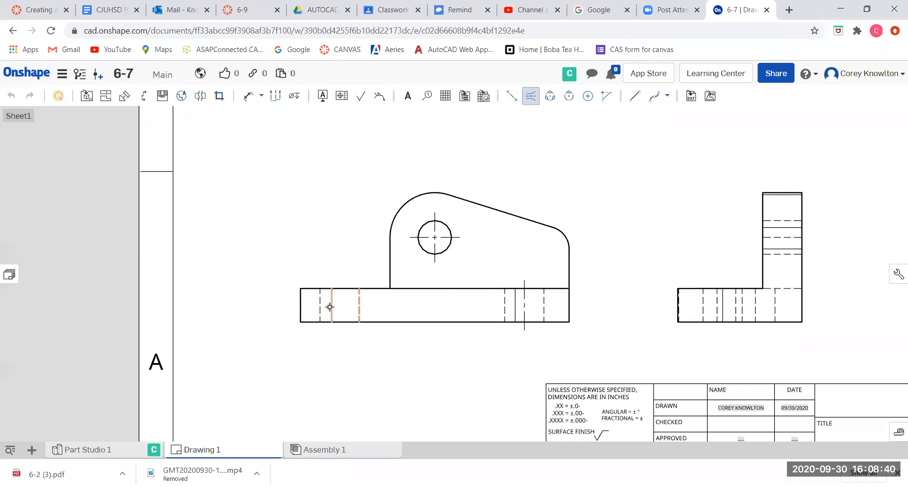
left_click(319, 306)
Add an edge to edge centerline between the base hole's hidden lines in the right view.
scroll(703, 264, "down", 2)
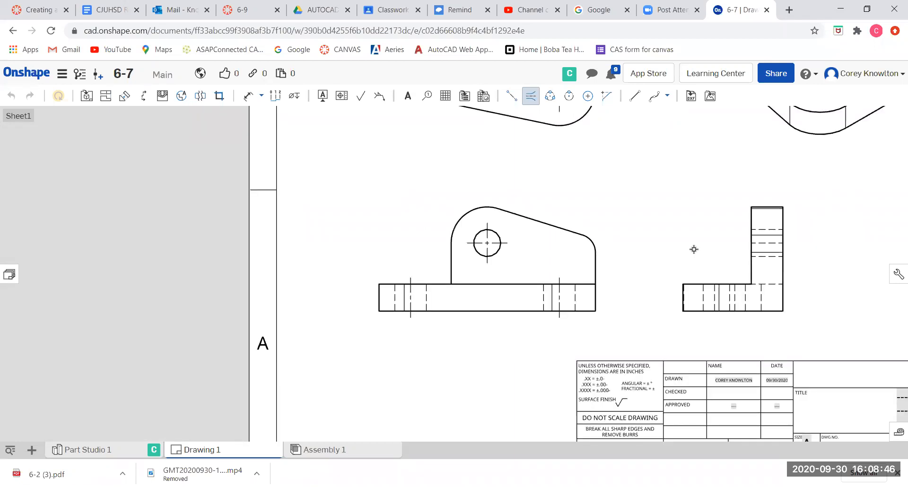
middle_click_drag(694, 249, 663, 329)
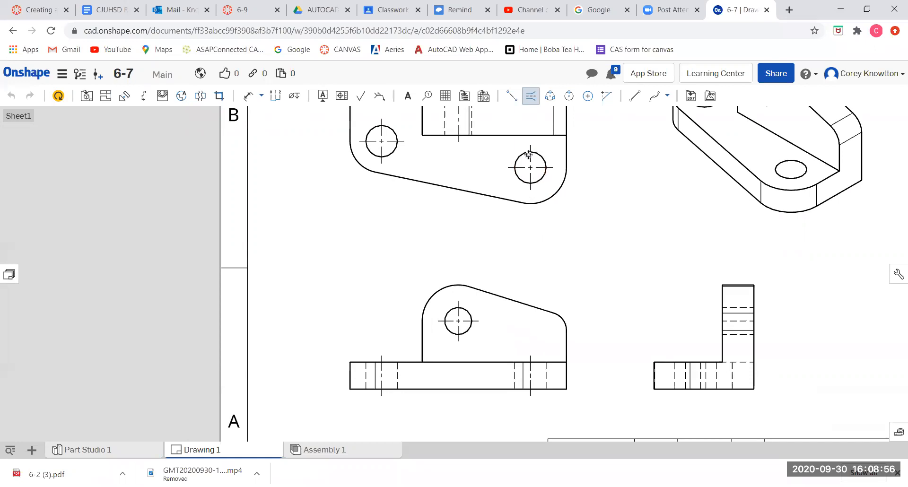
left_click(674, 376)
left_click(699, 374)
scroll(648, 303, "down", 3)
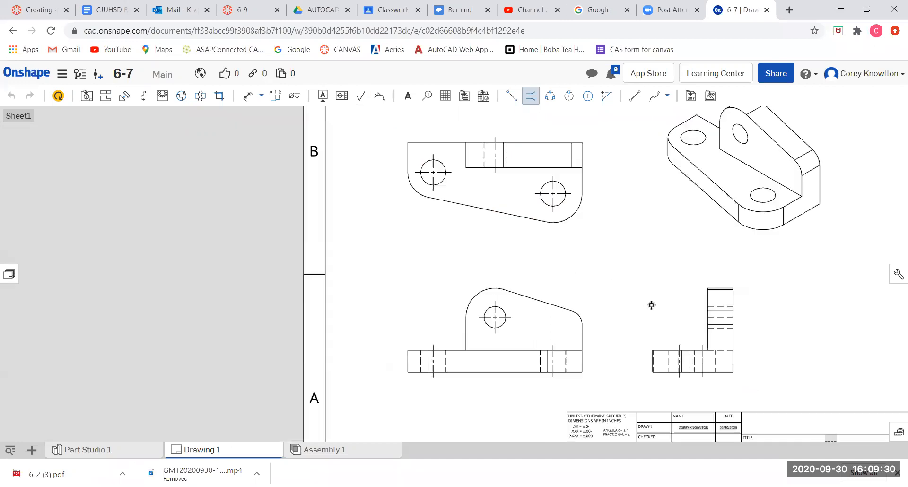
Add an edge to edge centerline between the upright hole's hidden lines in the right view.
scroll(595, 240, "up", 4)
scroll(594, 241, "up", 2)
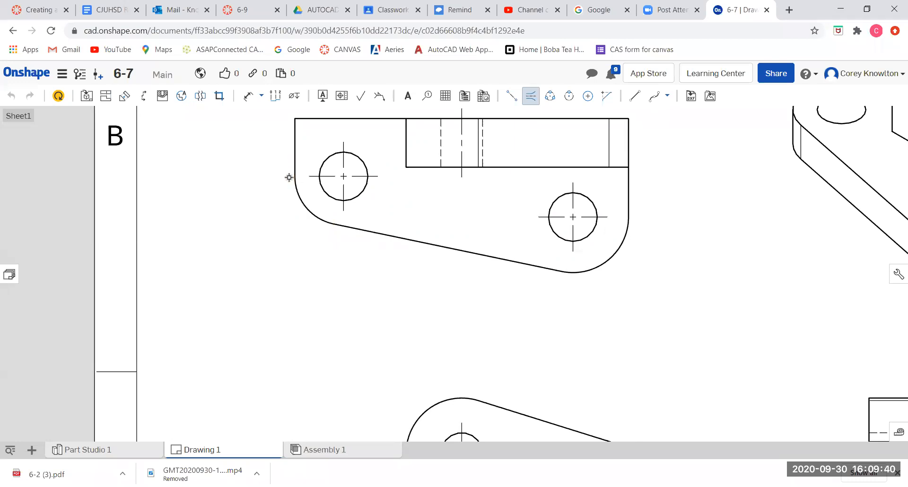
scroll(550, 285, "down", 2)
scroll(551, 285, "down", 1)
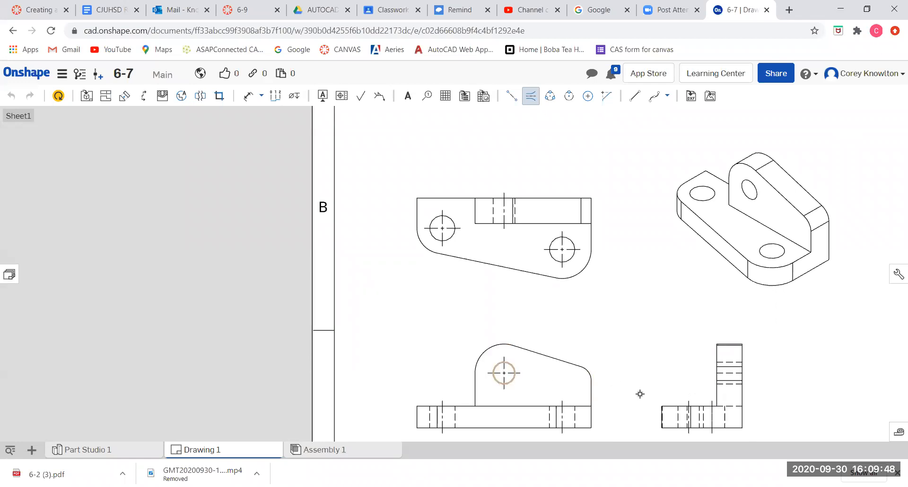
left_click(727, 384)
scroll(741, 415, "up", 3)
scroll(742, 415, "down", 2)
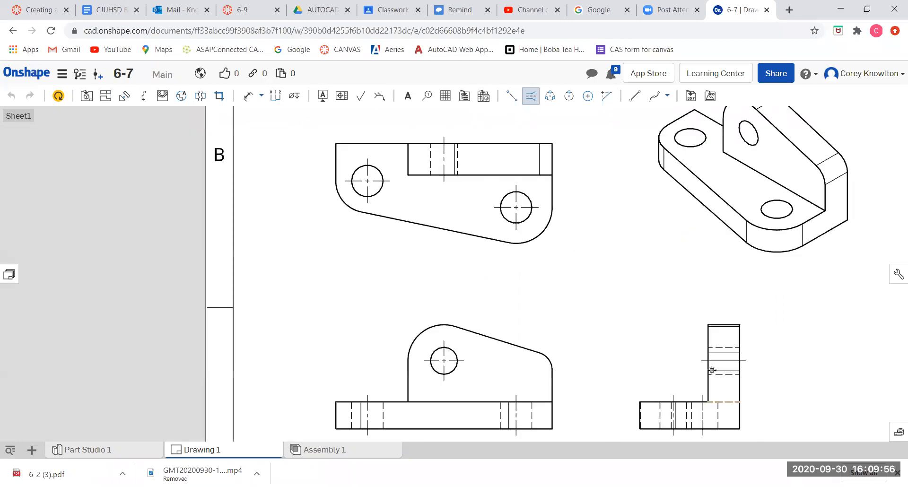
scroll(736, 365, "up", 6)
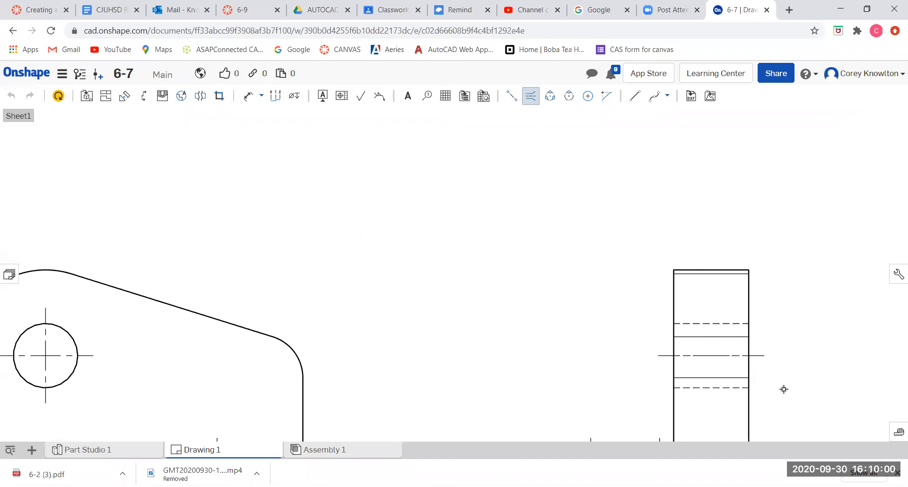
scroll(783, 389, "down", 4)
mouse_move(693, 362)
middle_mouse_down()
mouse_move(687, 338)
mouse_move(652, 317)
middle_mouse_up()
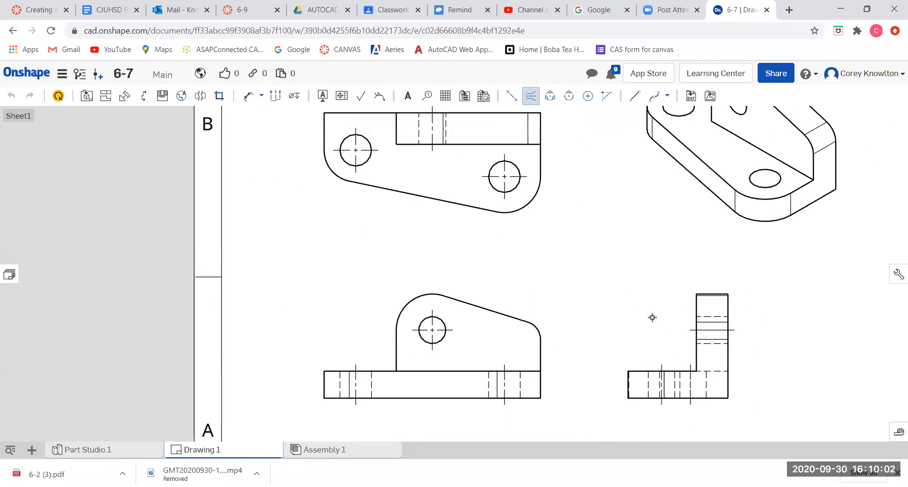
scroll(652, 317, "down", 3)
scroll(708, 381, "down", 3)
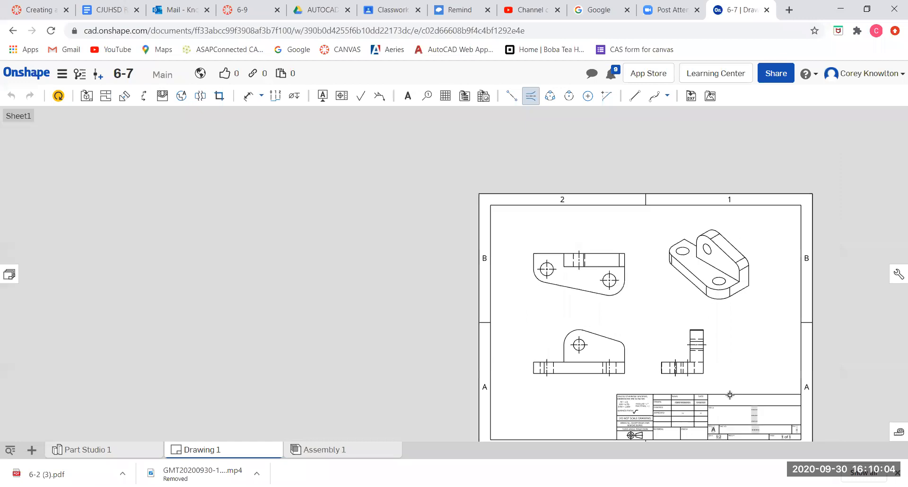
scroll(729, 395, "up", 5)
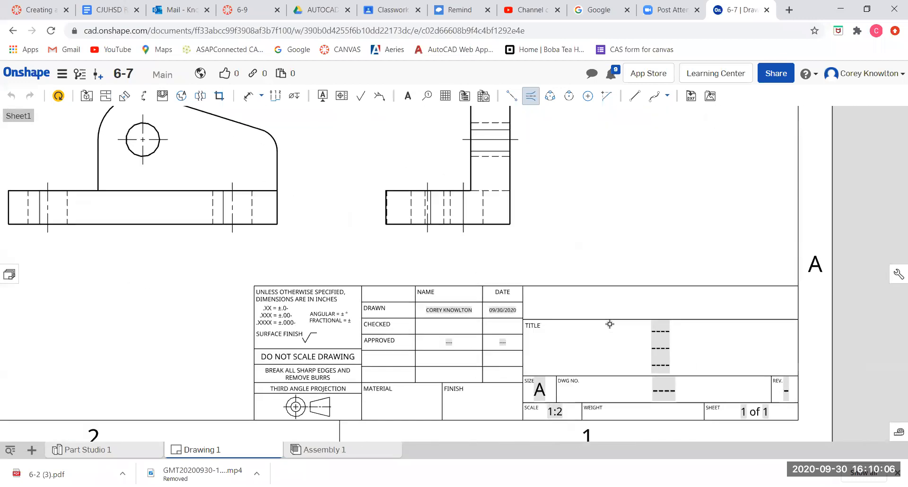
Move the drawn-by name in the title block up into the top-right title cell.
middle_click_drag(609, 324, 604, 310)
key("Escape")
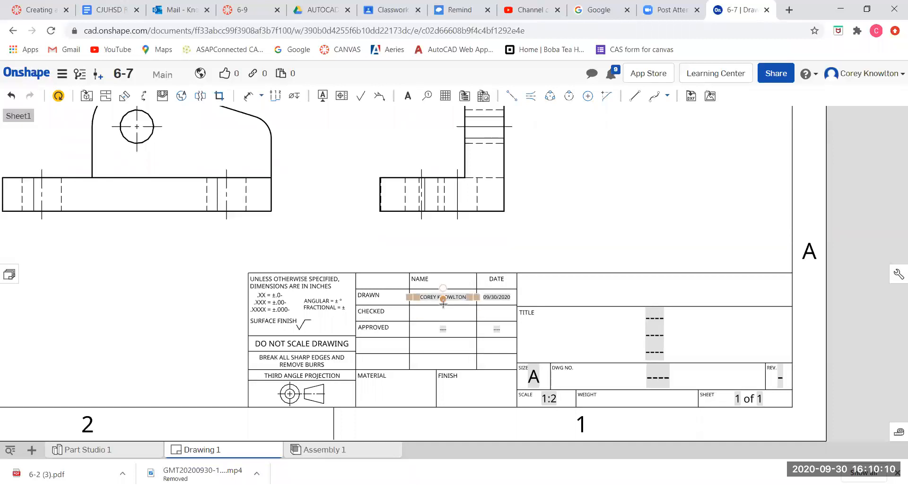
mouse_move(606, 301)
left_mouse_down()
mouse_move(665, 296)
mouse_move(542, 292)
left_mouse_up()
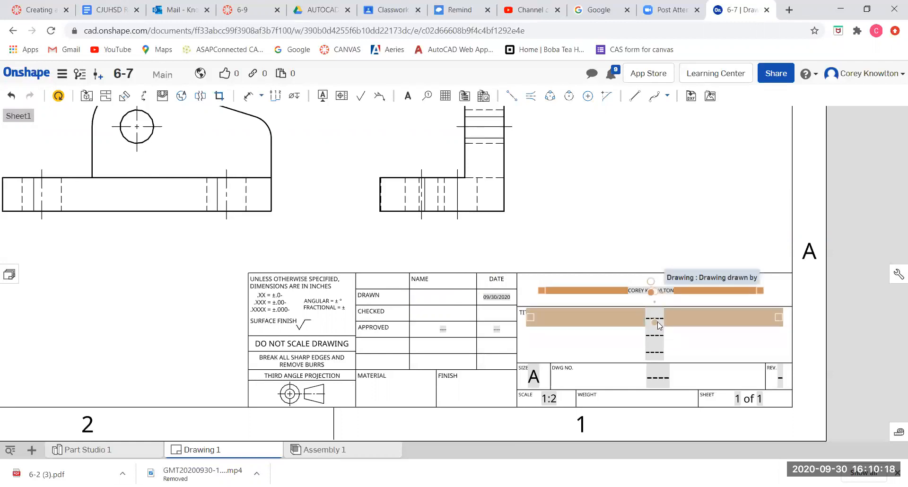
left_click(652, 335)
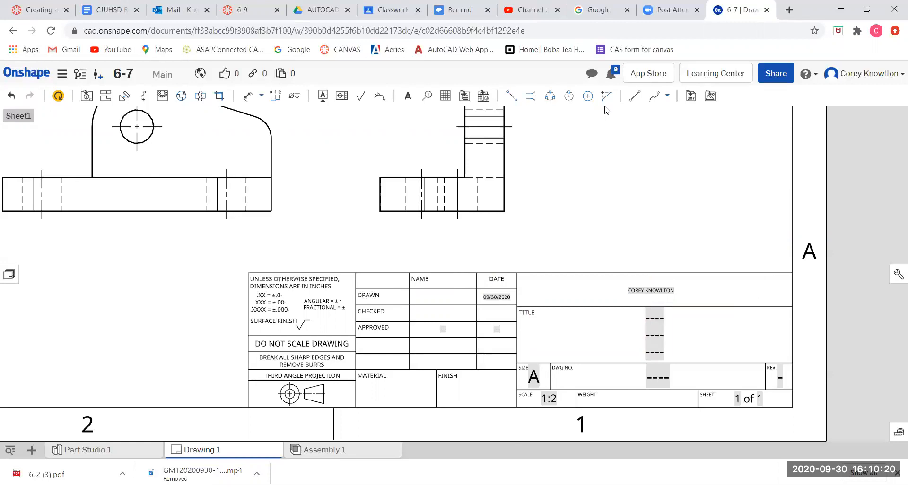